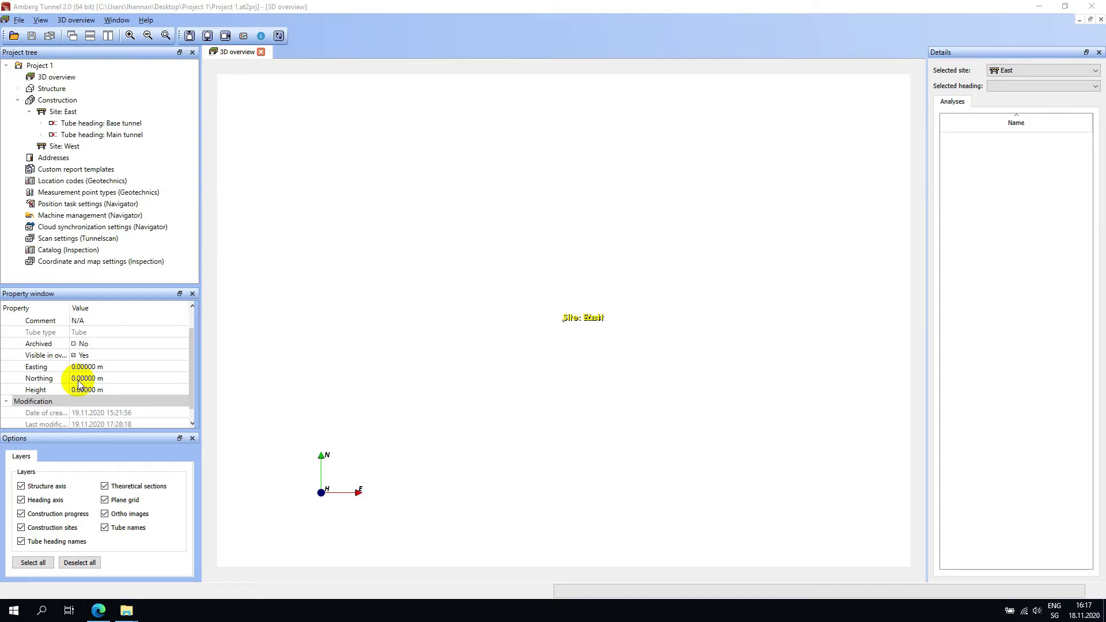
left_click(79, 345)
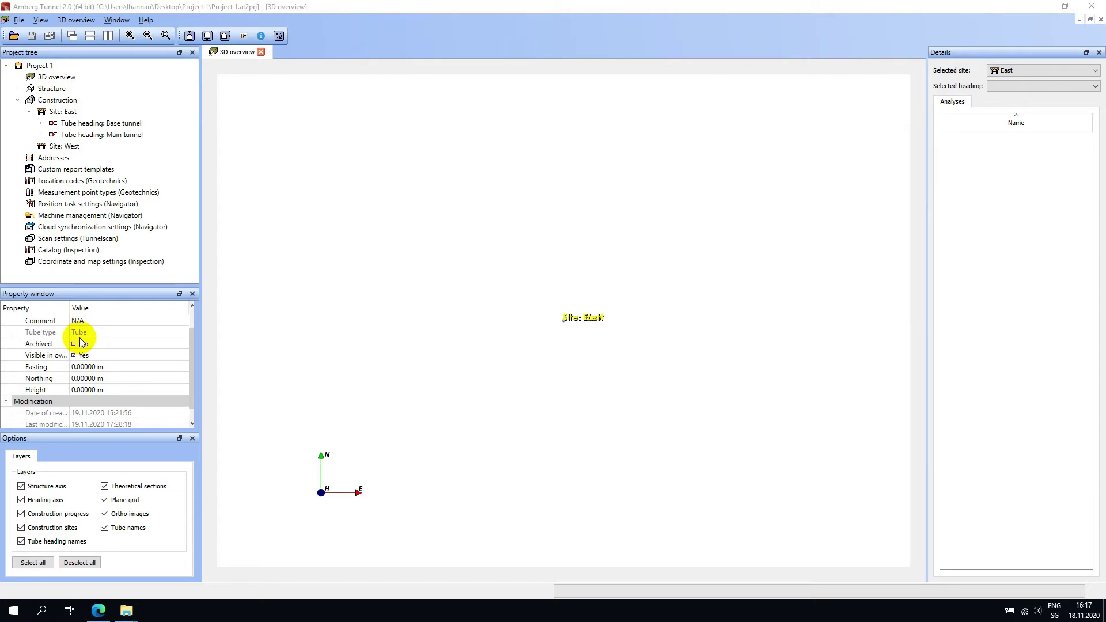
left_click(79, 329)
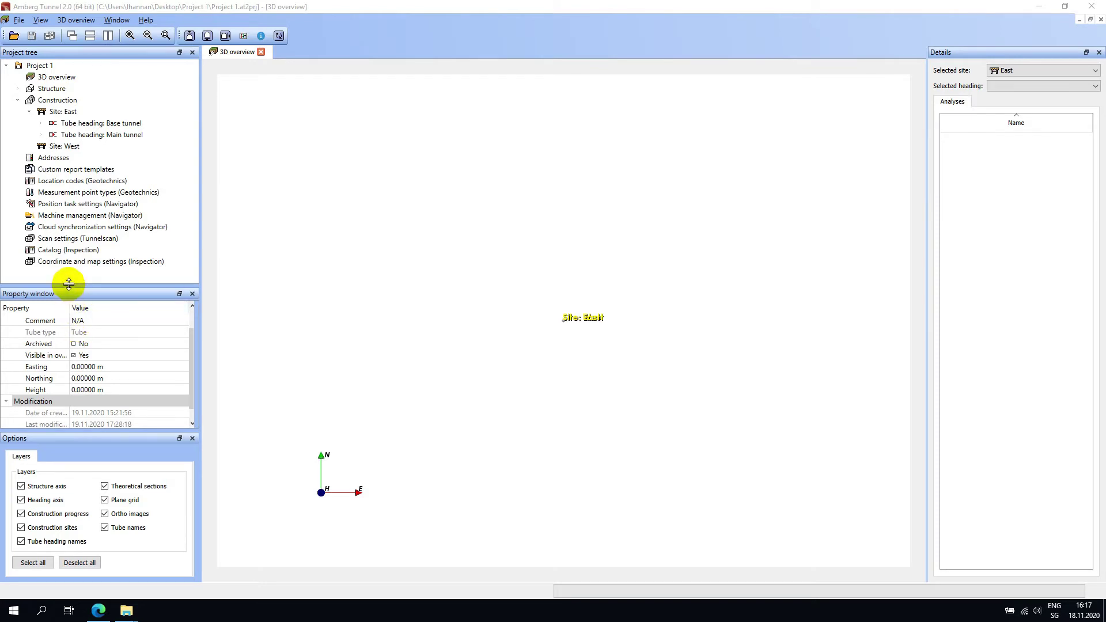
Add a tube heading named Rail tunnel to the West construction site
right_click(62, 149)
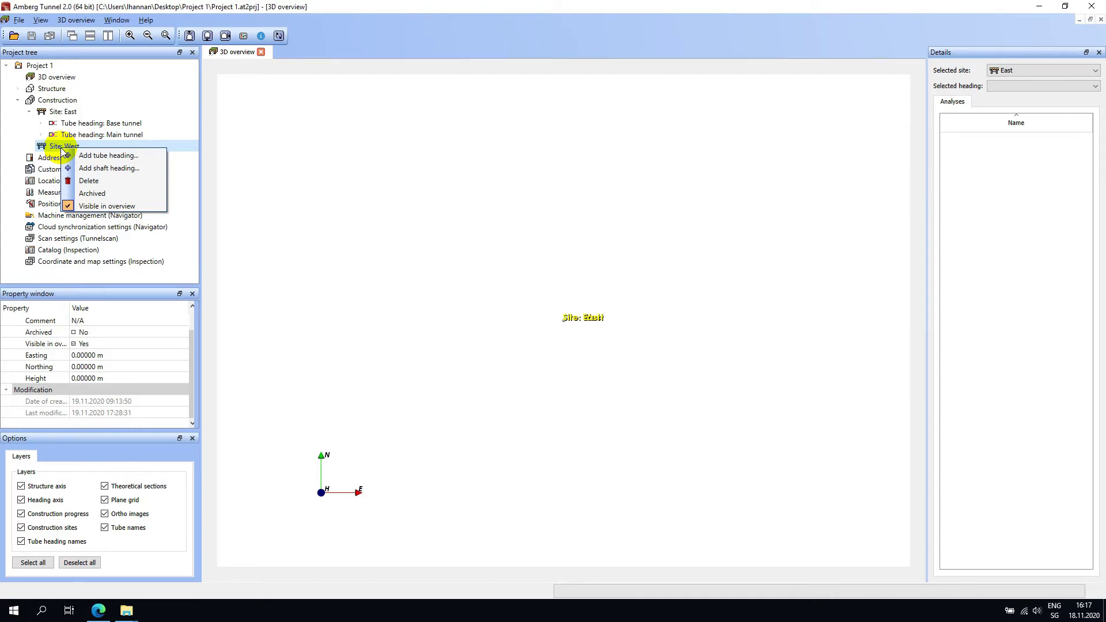
left_click(94, 156)
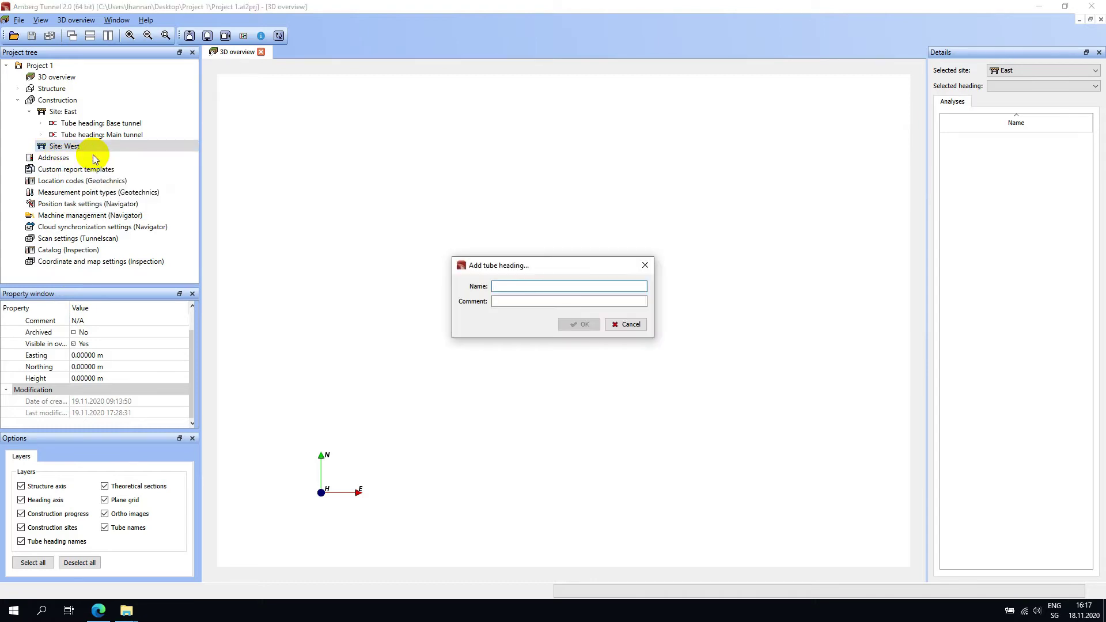
type("Rail tunnel")
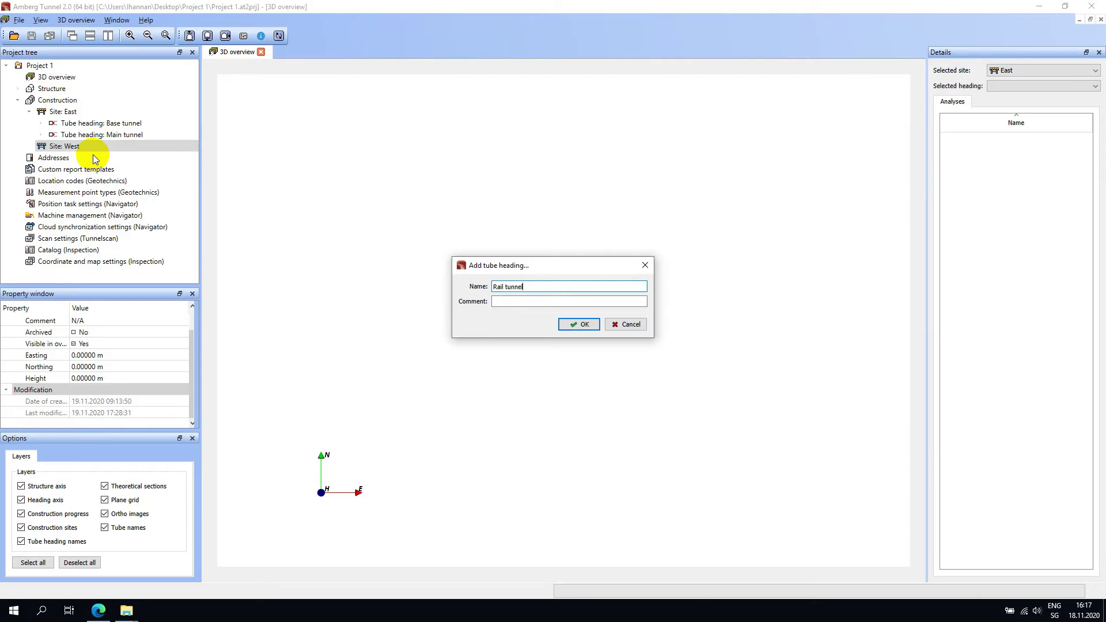
left_click(579, 324)
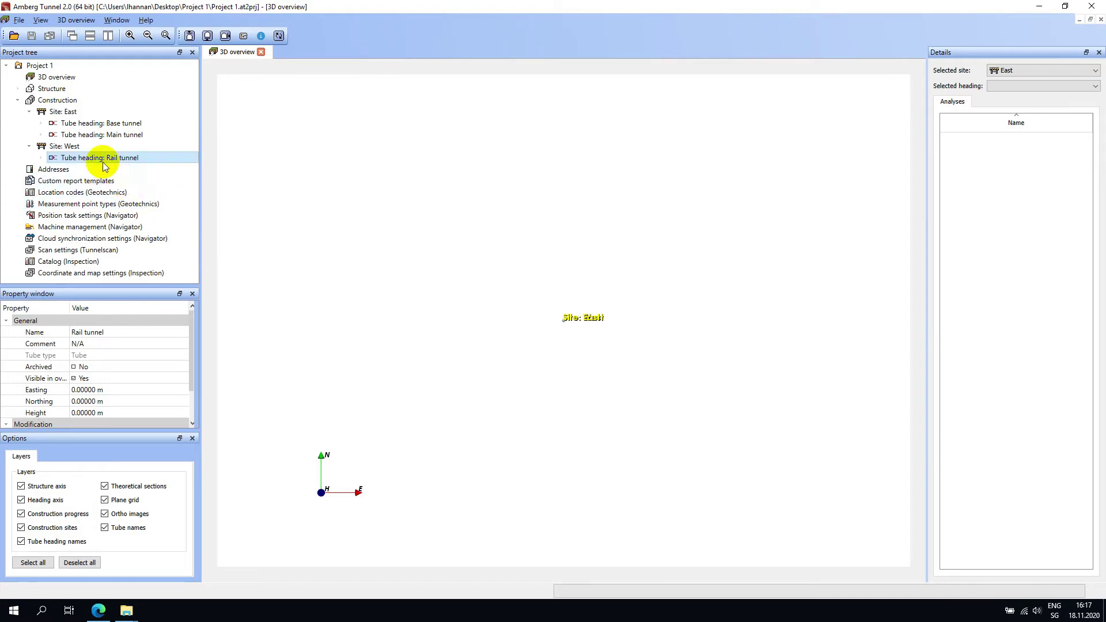
Add a heading axis named Main tunnel rail to the Rail tunnel heading
left_click(41, 158)
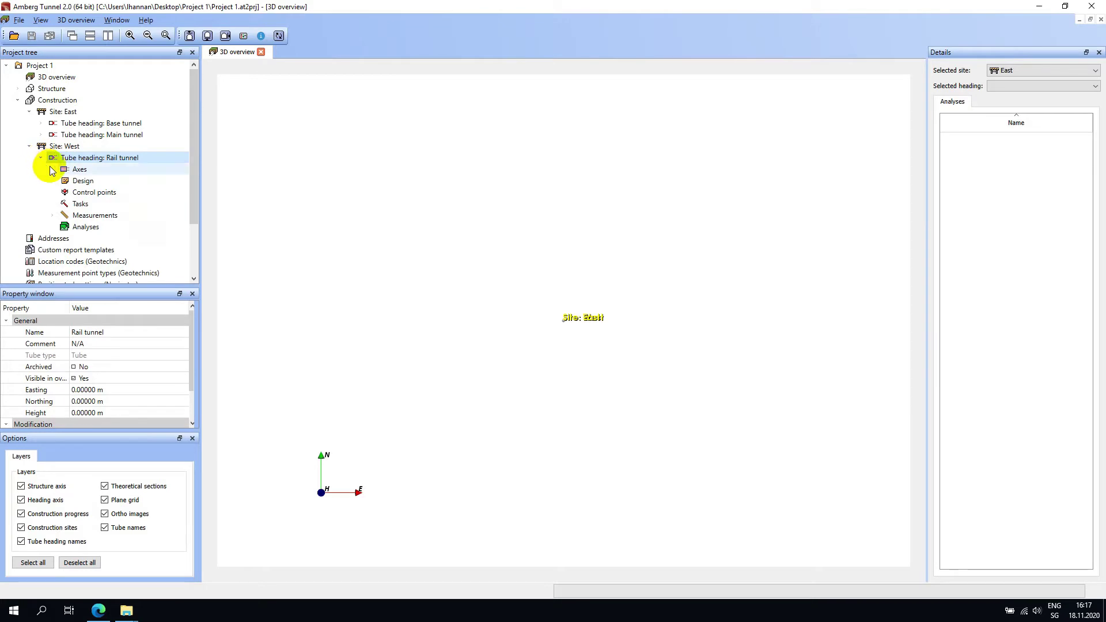
right_click(80, 171)
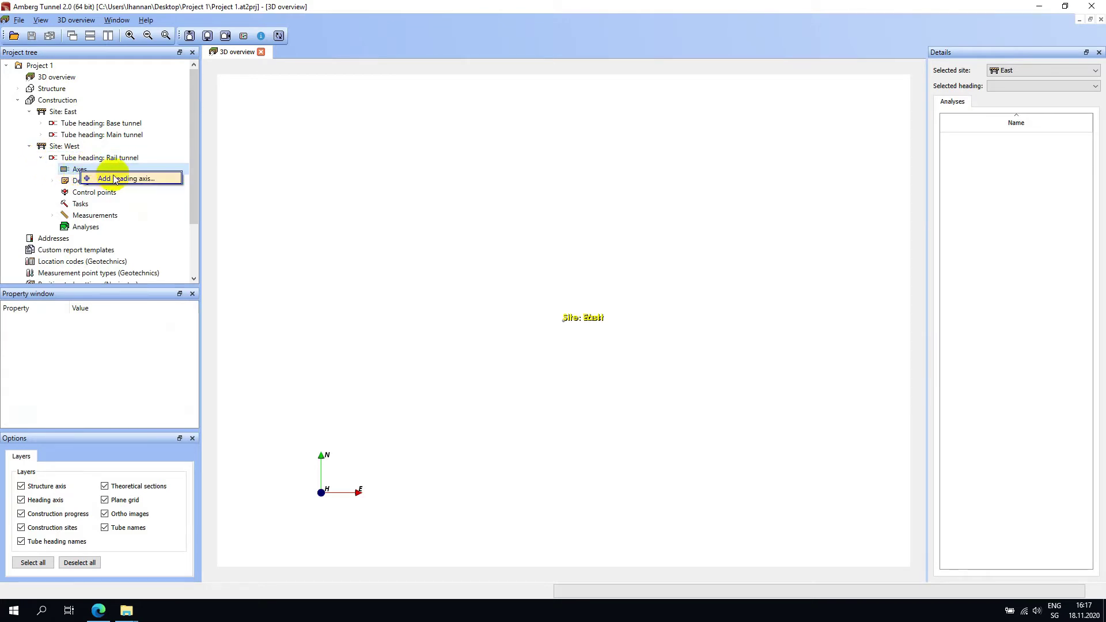
left_click(123, 179)
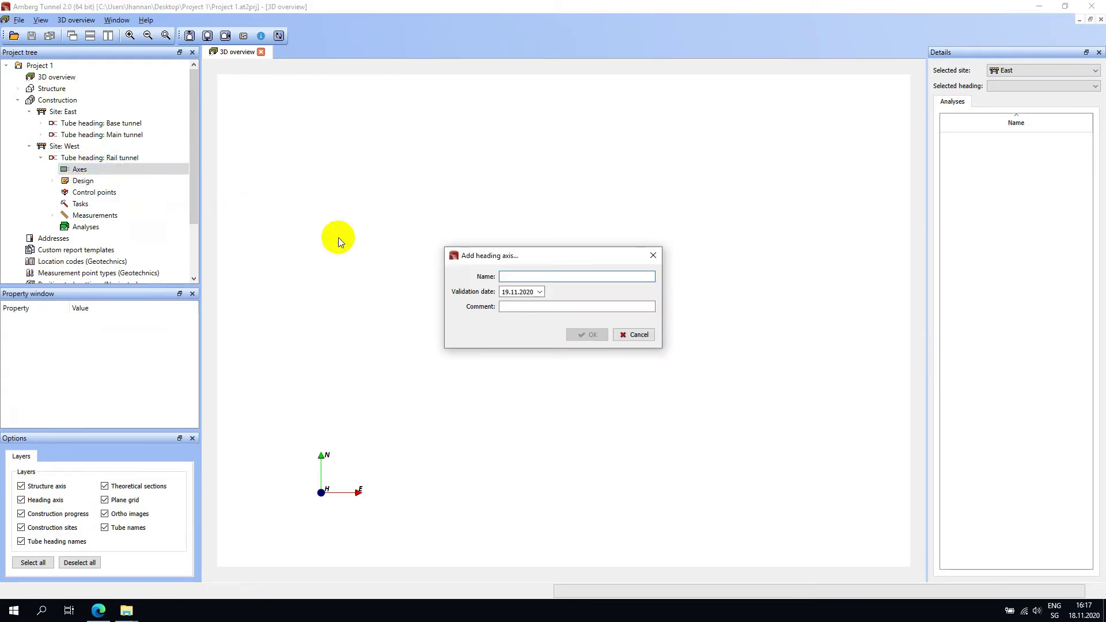
type("Main tunnel rail")
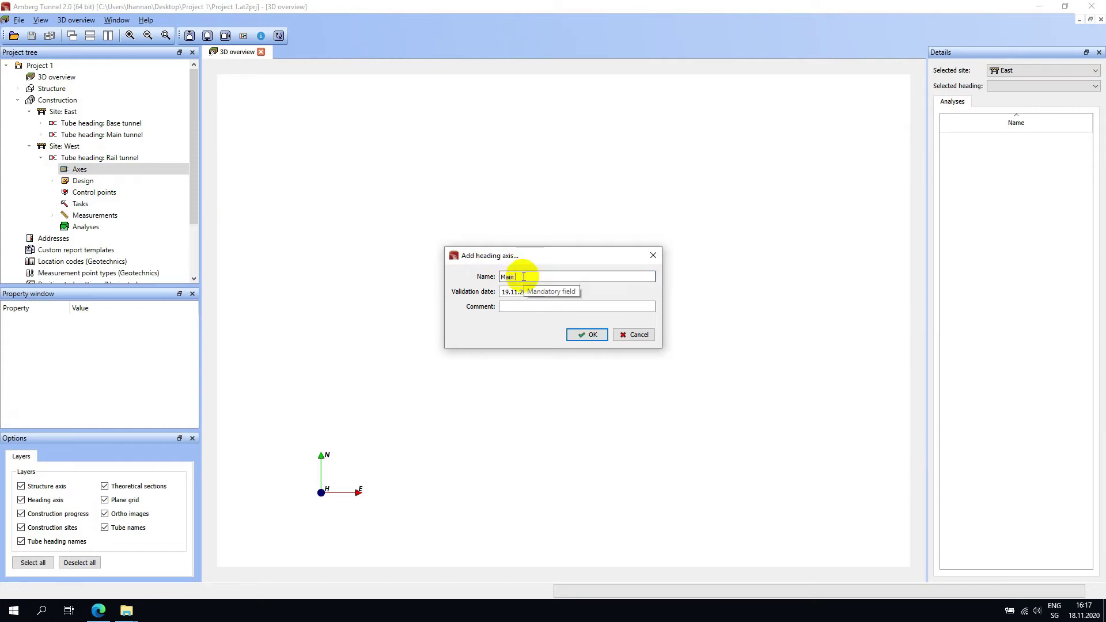
left_click(578, 333)
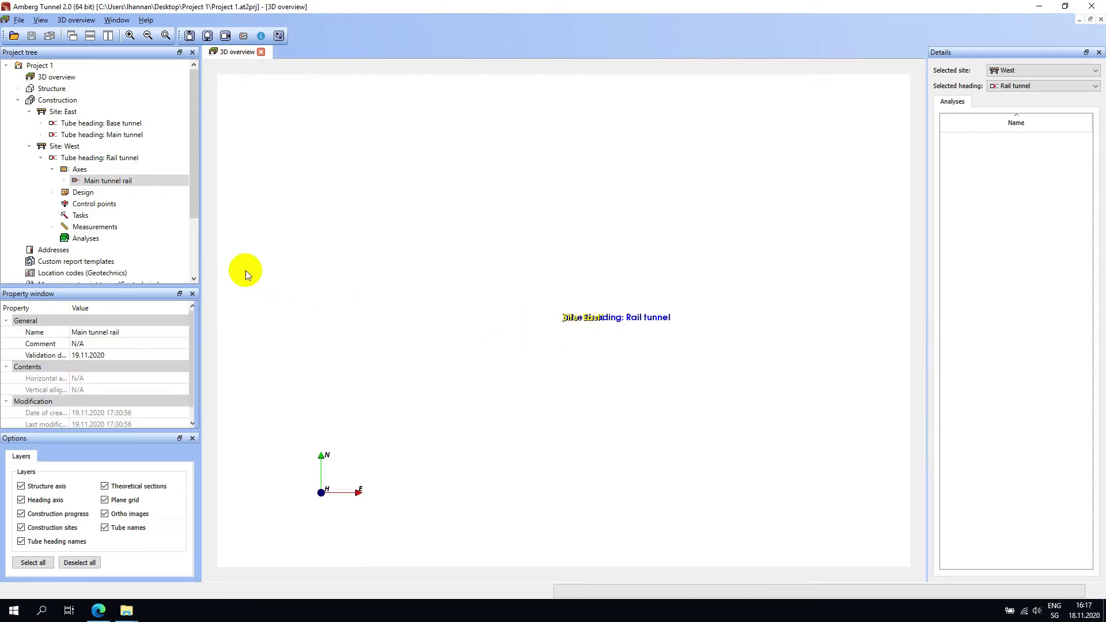
Open the horizontal alignment of the Main tunnel rail axis and add a first straight element
left_click(75, 180)
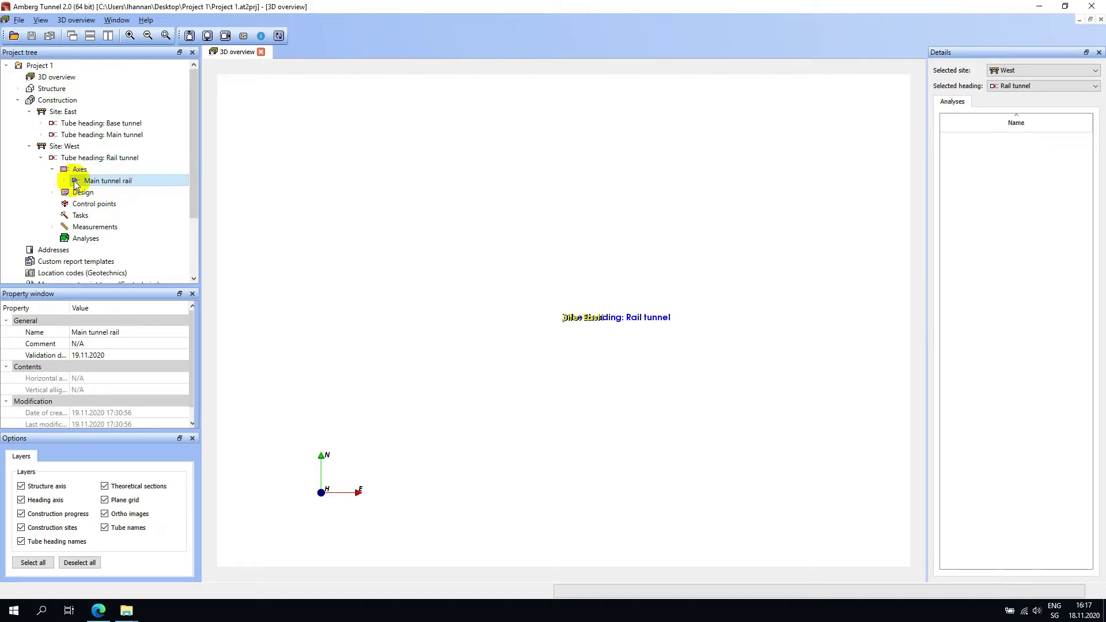
left_click(64, 181)
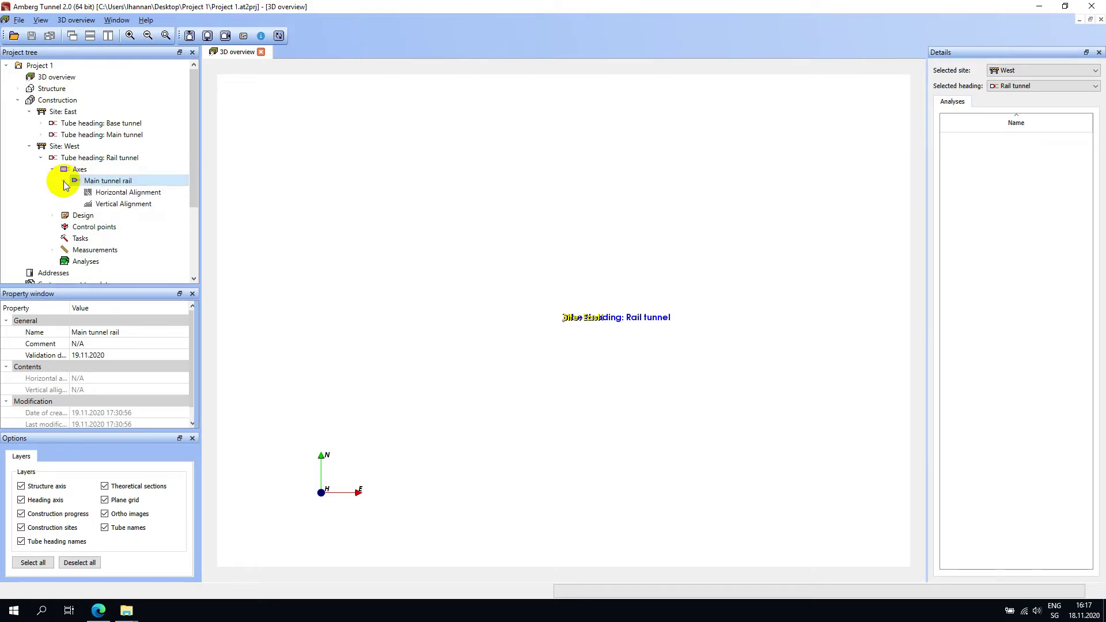
left_click(122, 192)
left_click(125, 205)
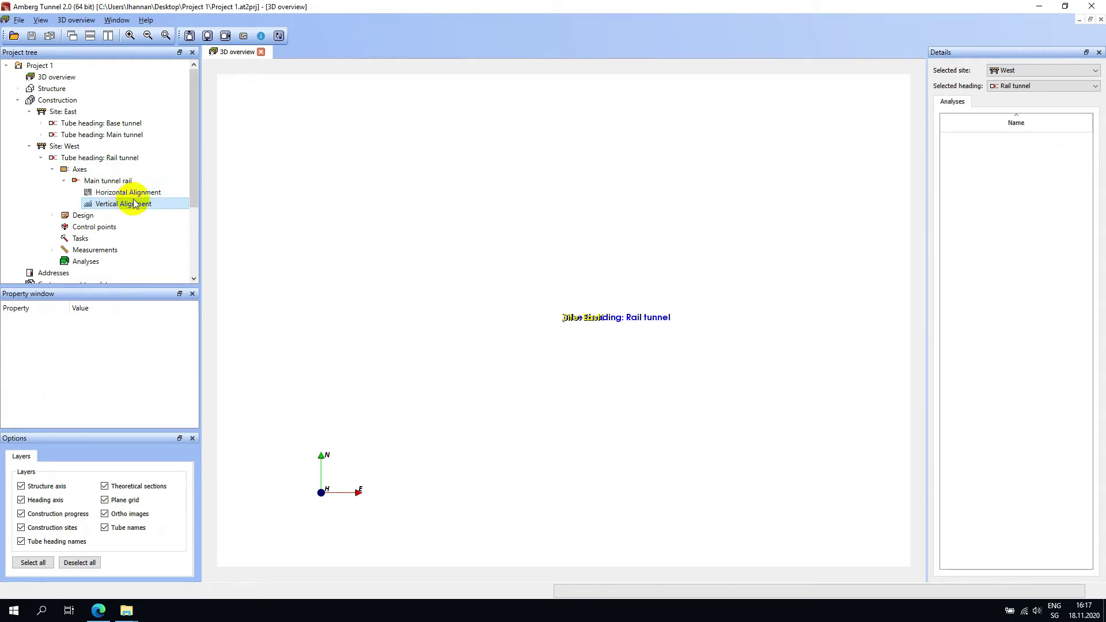
double_click(135, 194)
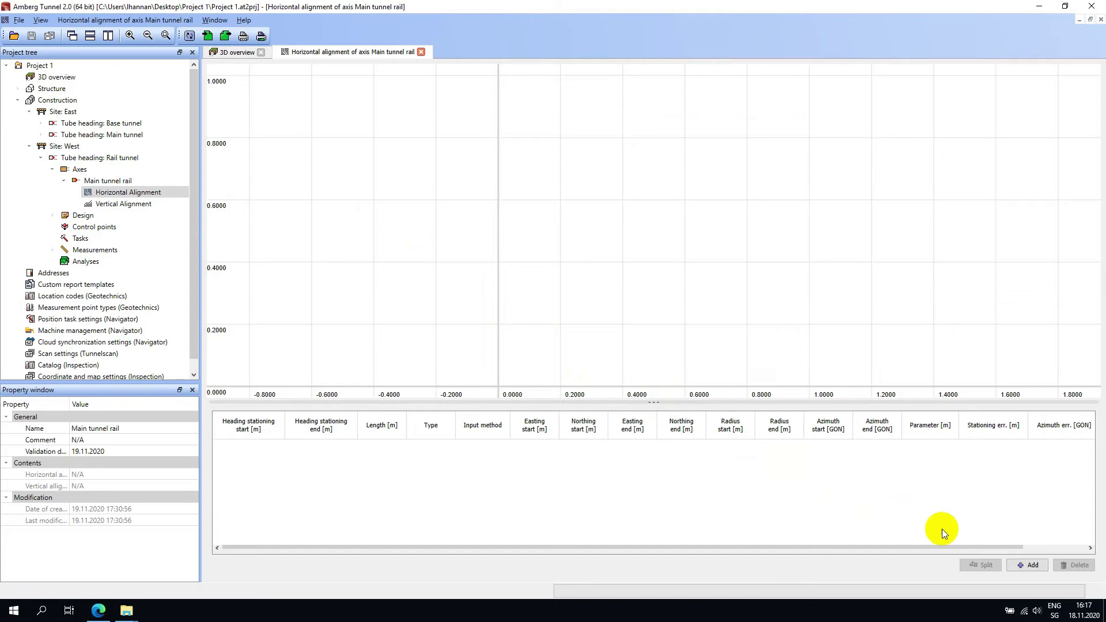
left_click(1024, 565)
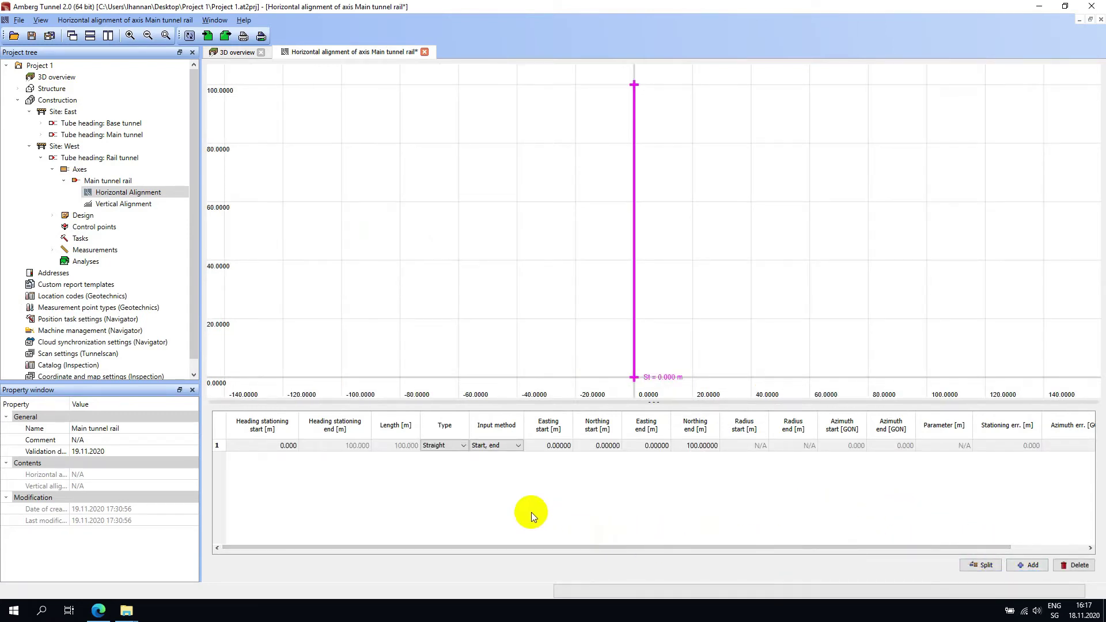
Examine the element types and input methods offered for the first alignment element, along with its coordinate and radius values
left_click(463, 447)
left_click(464, 447)
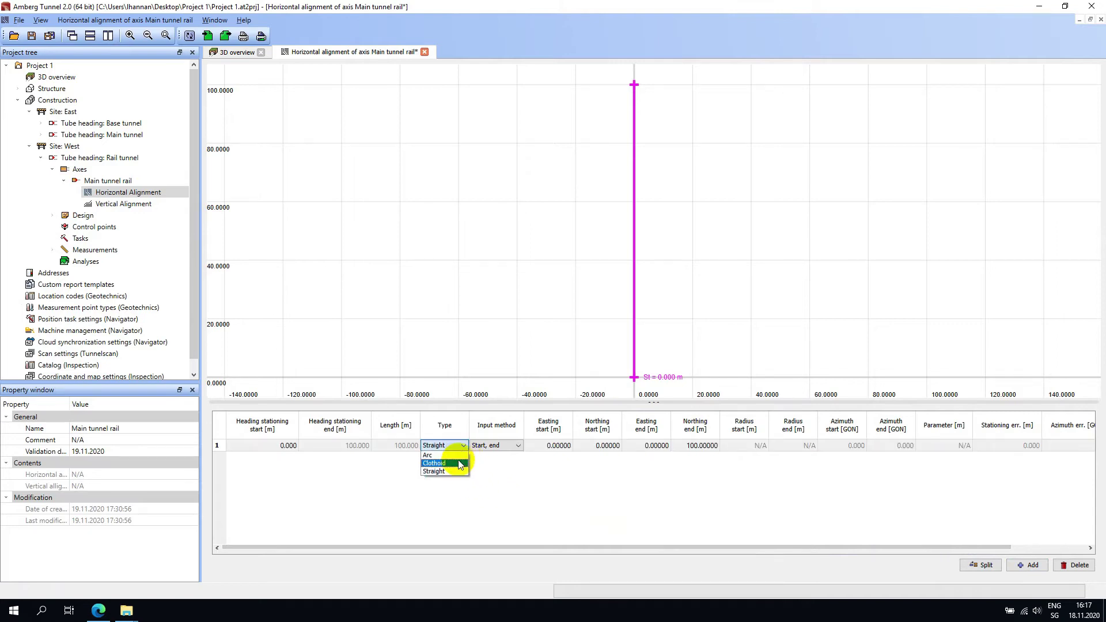
left_click(452, 491)
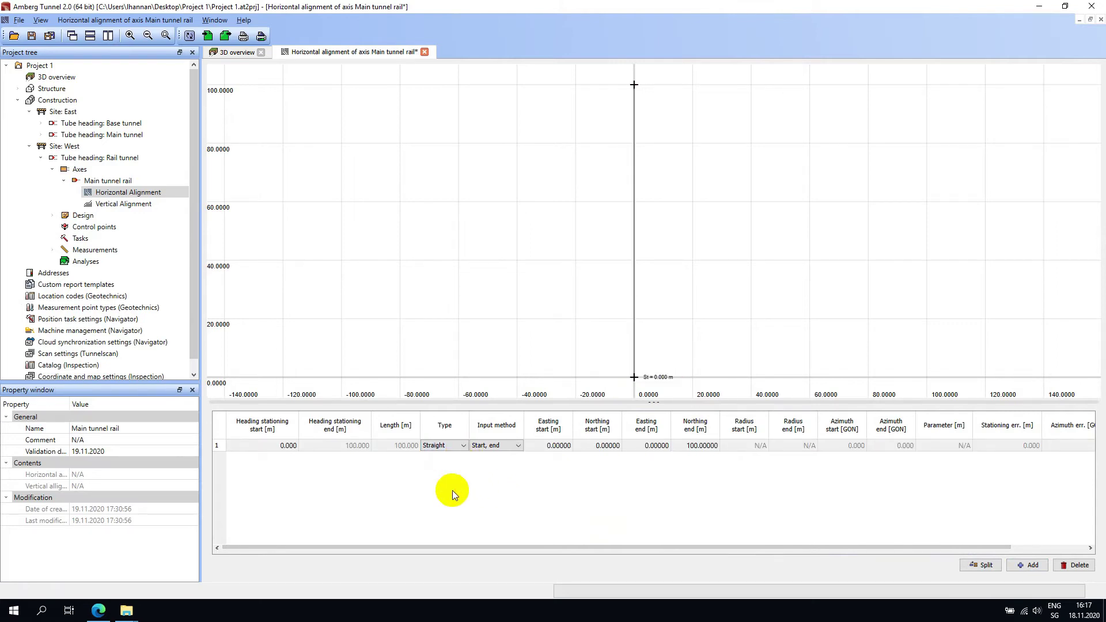
left_click(517, 448)
left_click(517, 448)
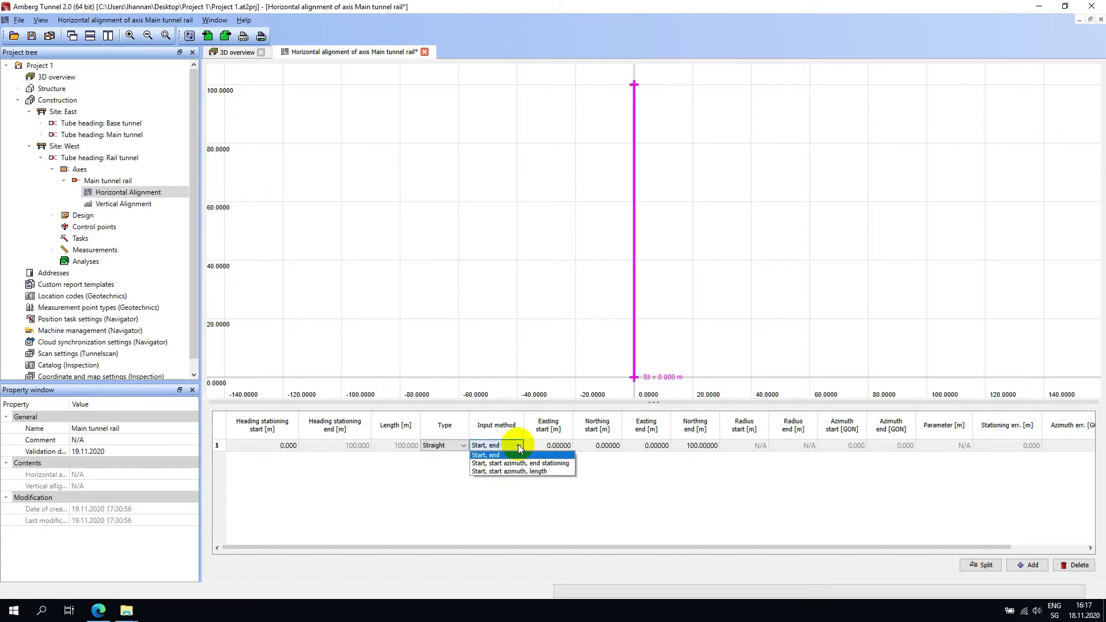
left_click(516, 483)
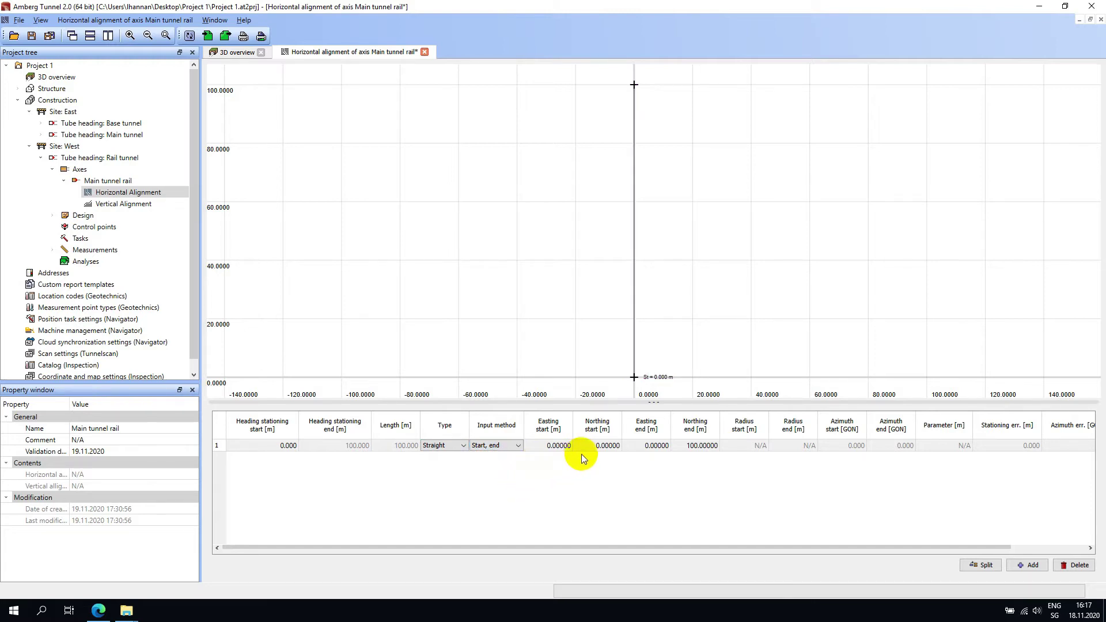
left_click(610, 447)
left_click(646, 446)
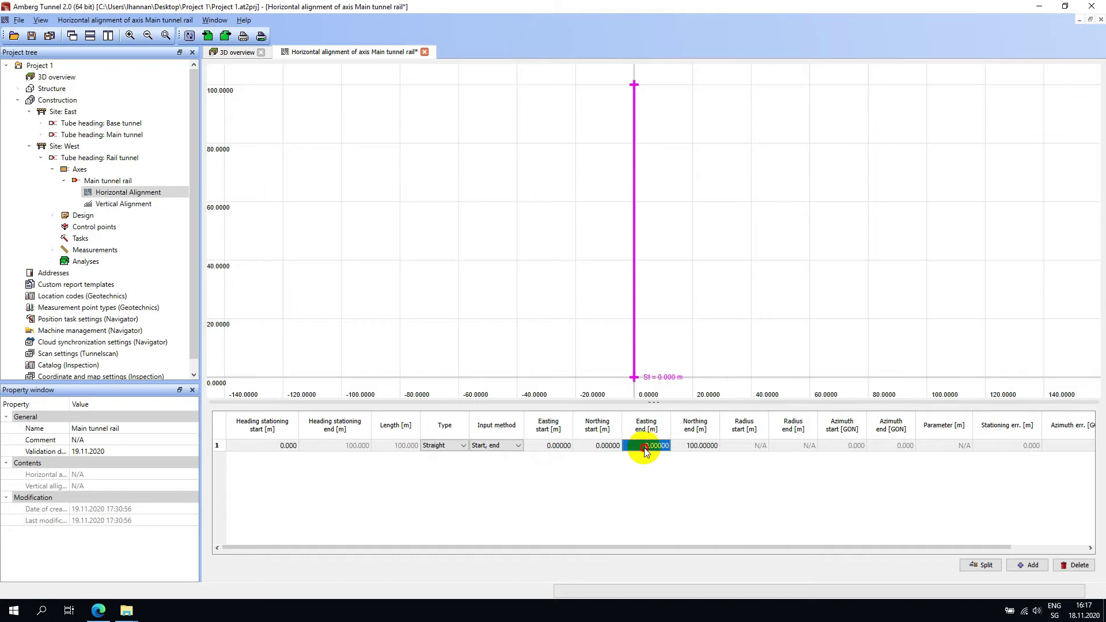
left_click(759, 445)
left_click(784, 448)
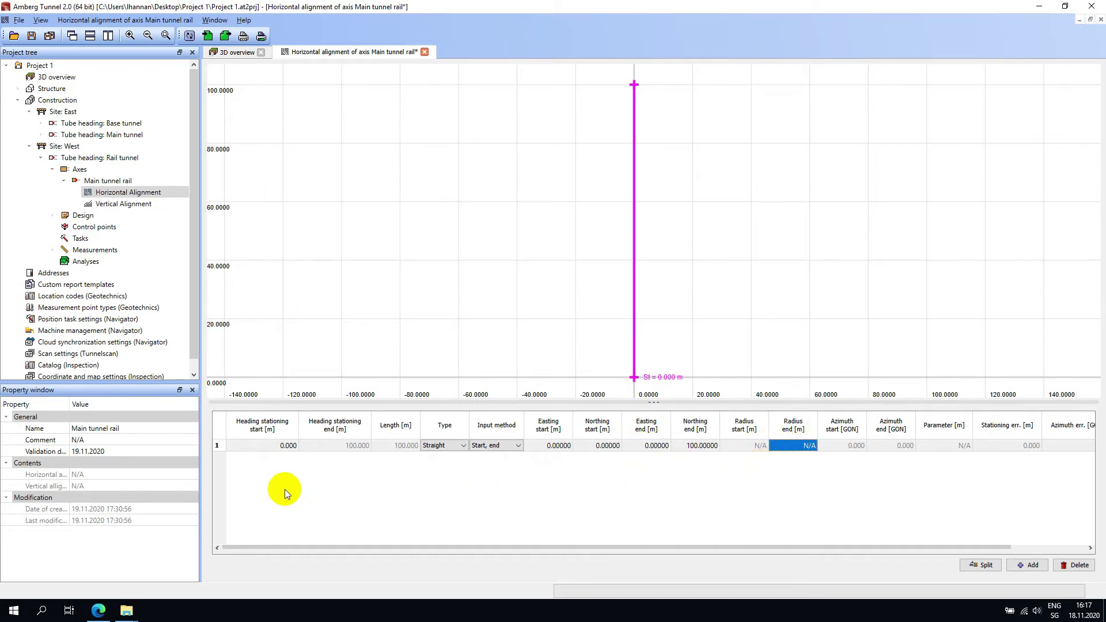
Set the start heading stationing of the first alignment element to -200 m
left_click(277, 446)
left_click(276, 448)
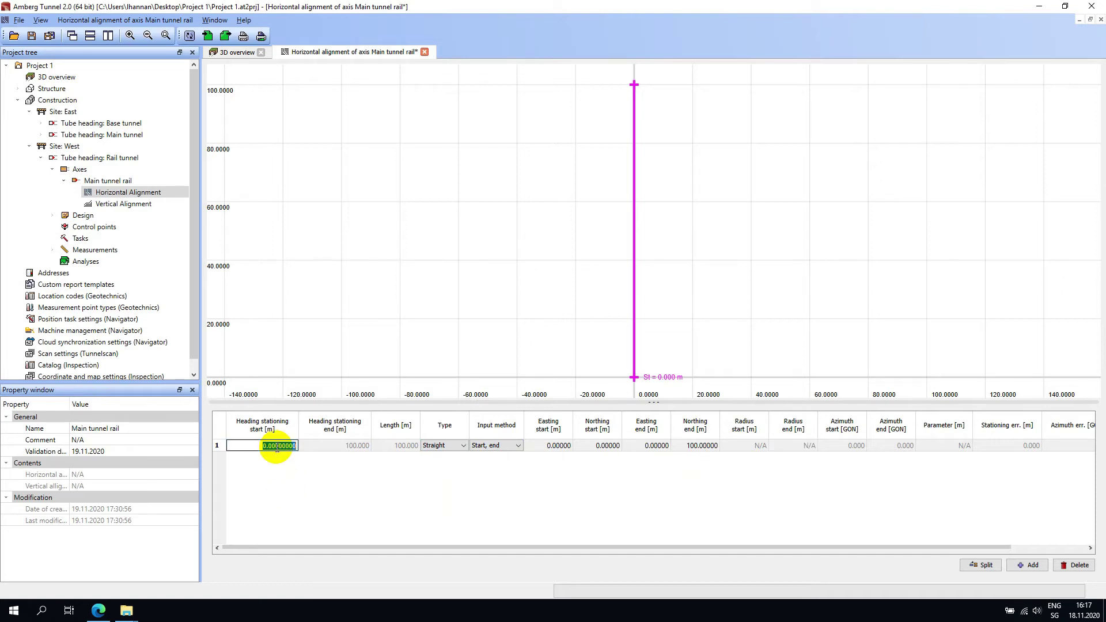
type("-200")
key("Return")
left_click(296, 464)
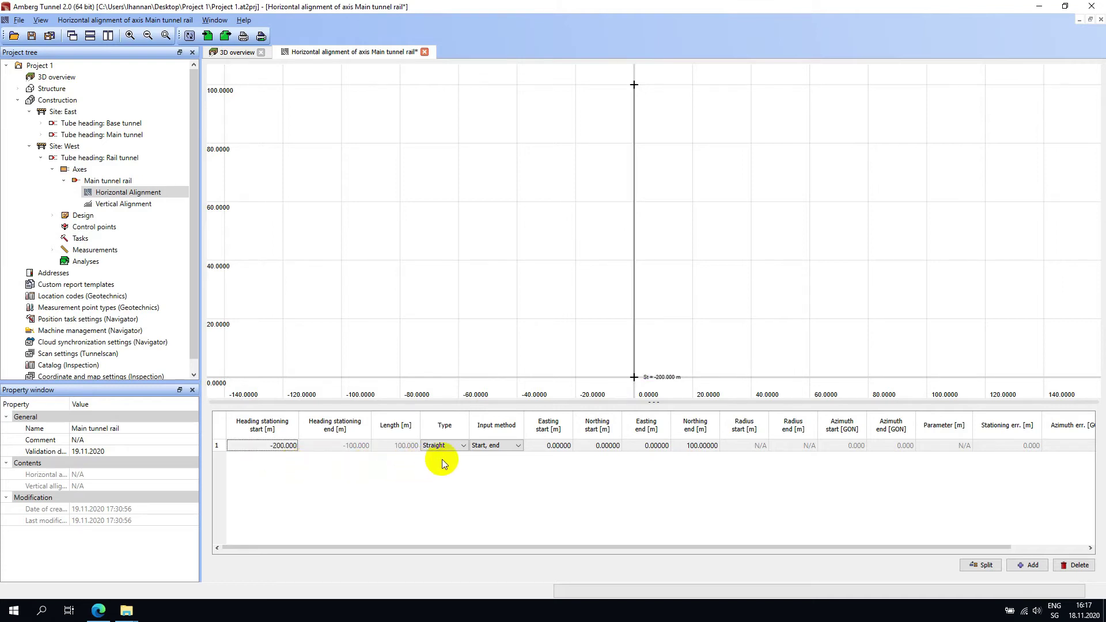
Define the straight element by start, start azimuth and length, and set its length to 300 m
left_click(518, 446)
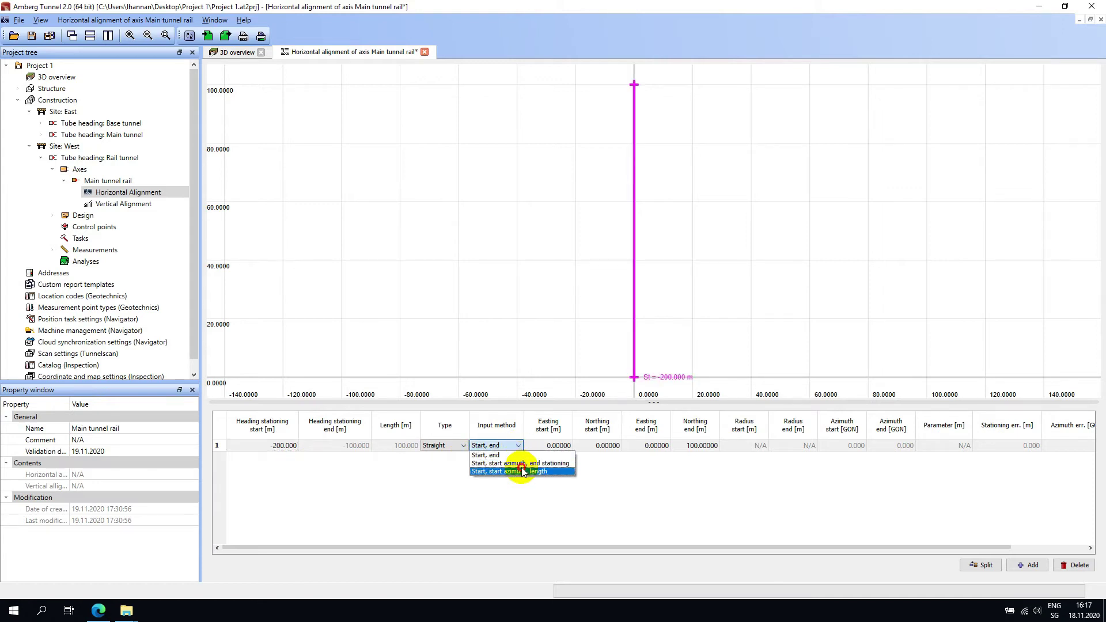
left_click(522, 472)
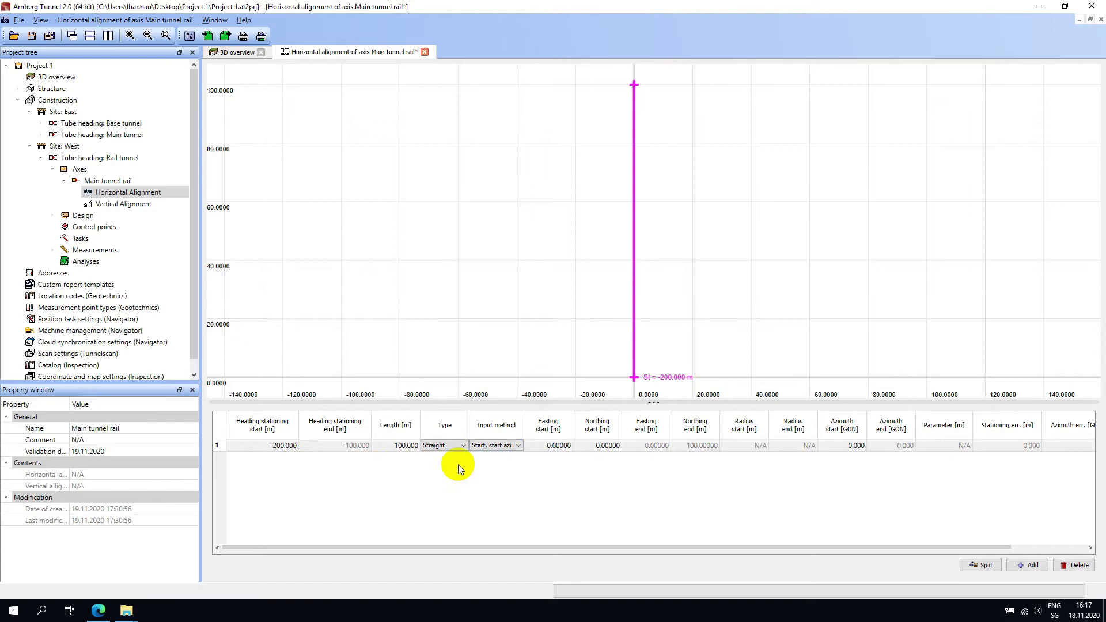
left_click(406, 447)
type("300")
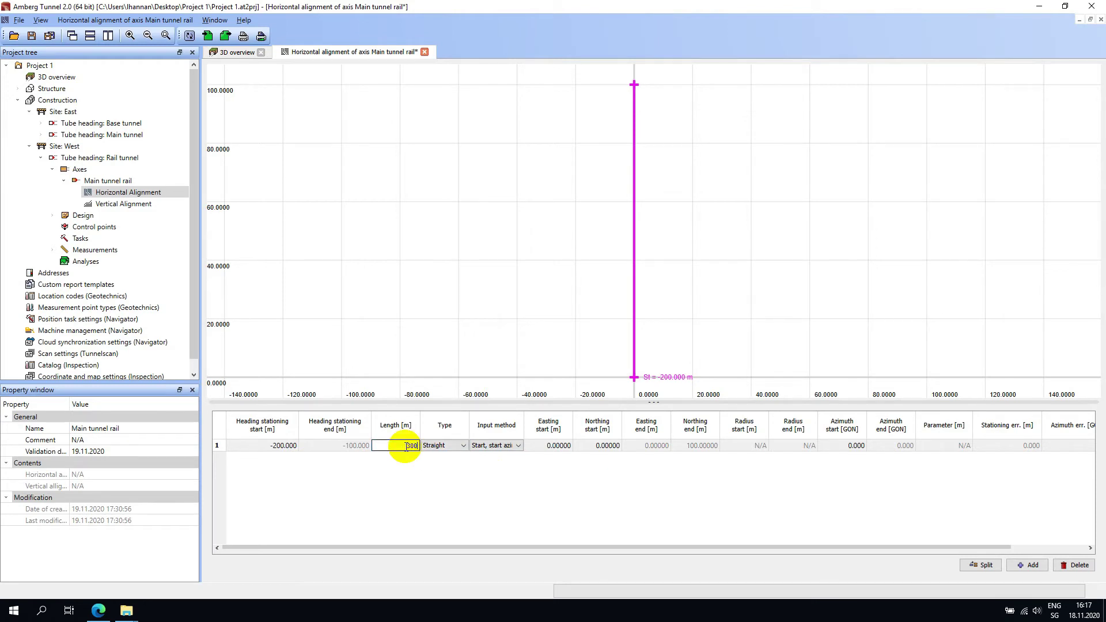
key("Return")
left_click(427, 465)
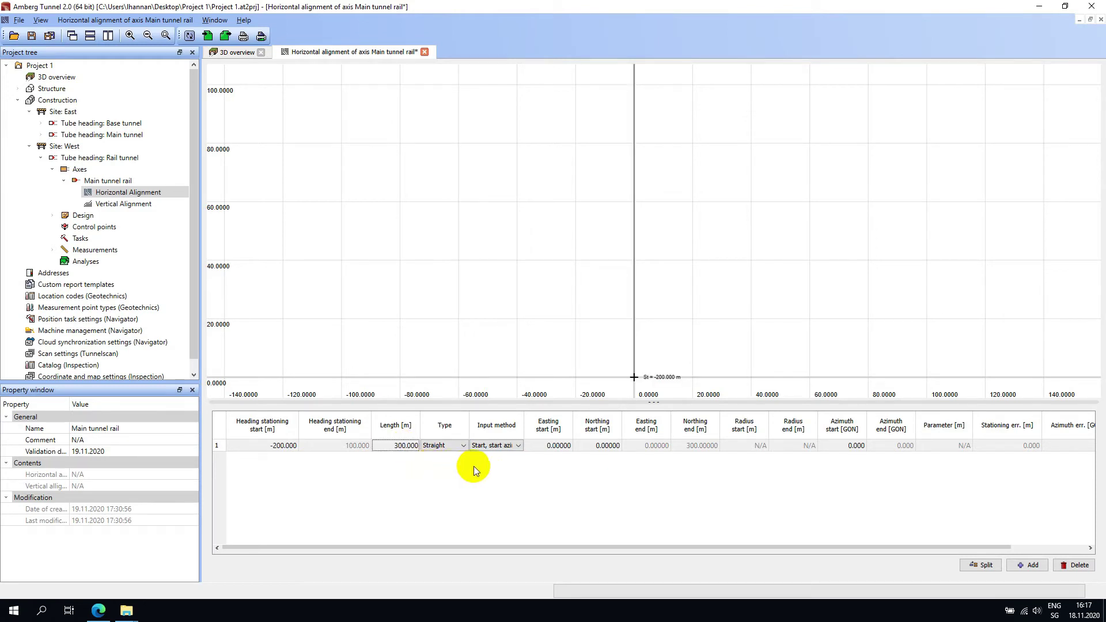
Set the straight element's start coordinates to easting 600'000 m and northing 700'000 m
left_click(555, 446)
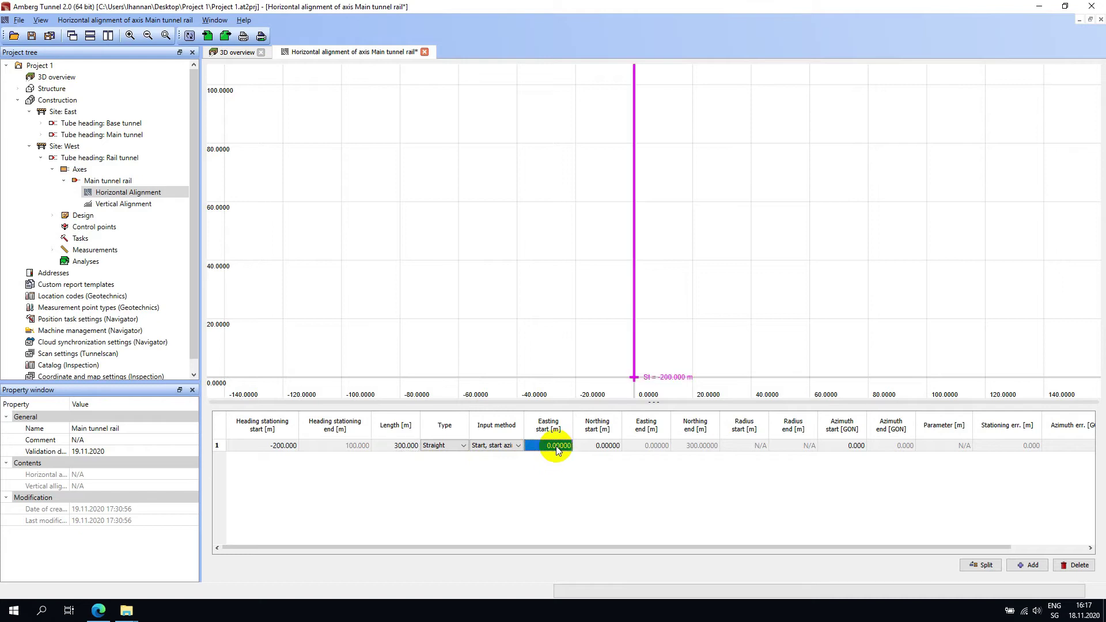
type("600'000")
left_click(587, 445)
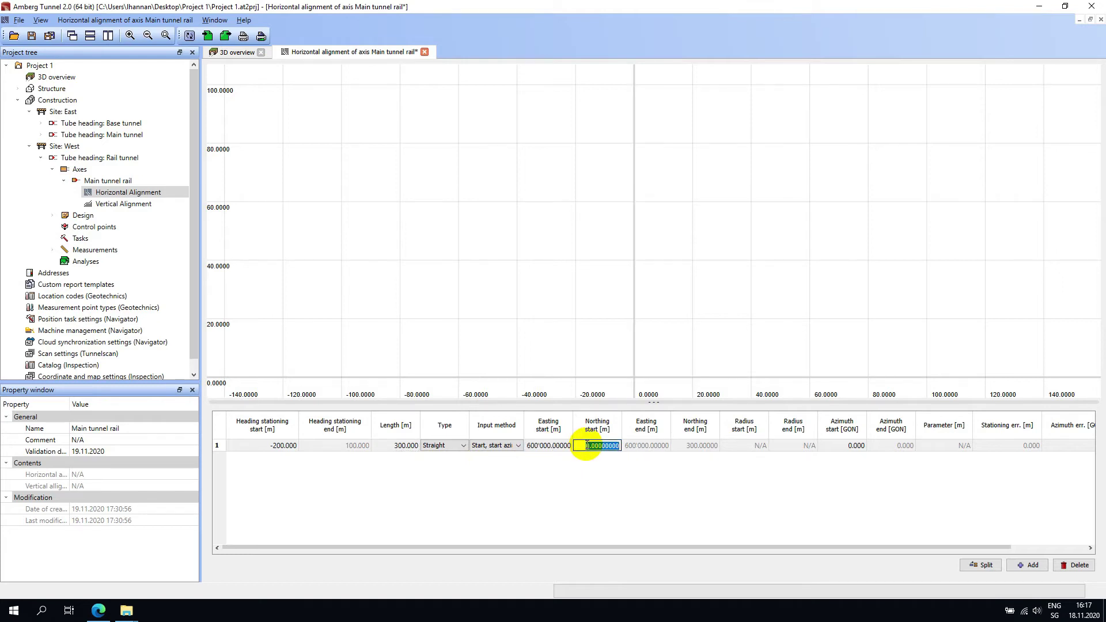
type("700000")
key("Return")
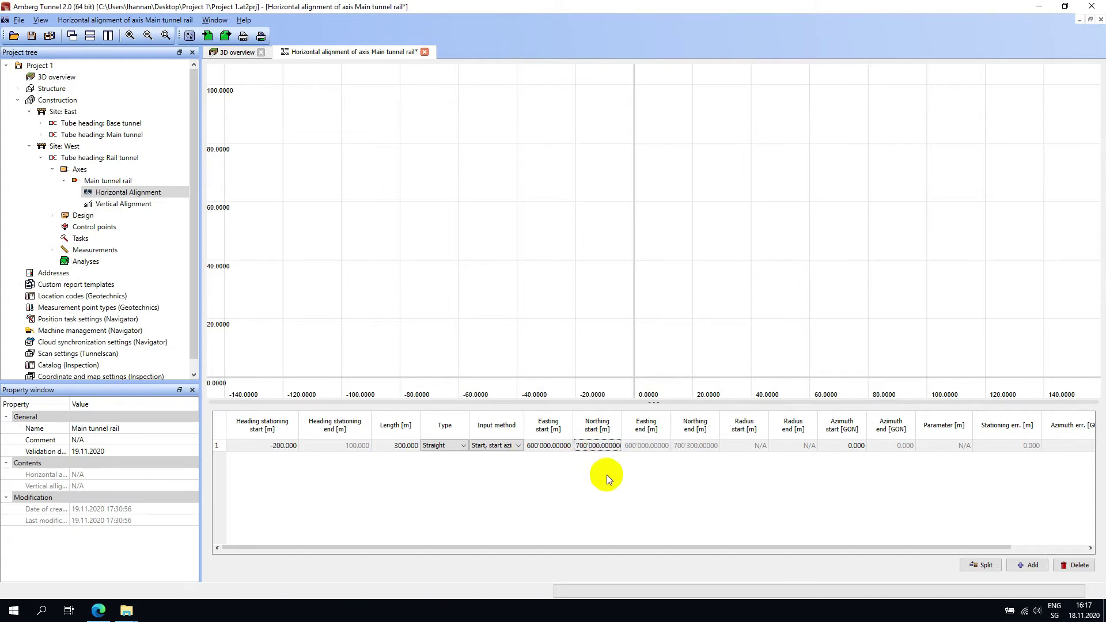
Set the straight element's start azimuth to 20 gon and fit the whole alignment in the graphic view
left_click(839, 446)
type("20")
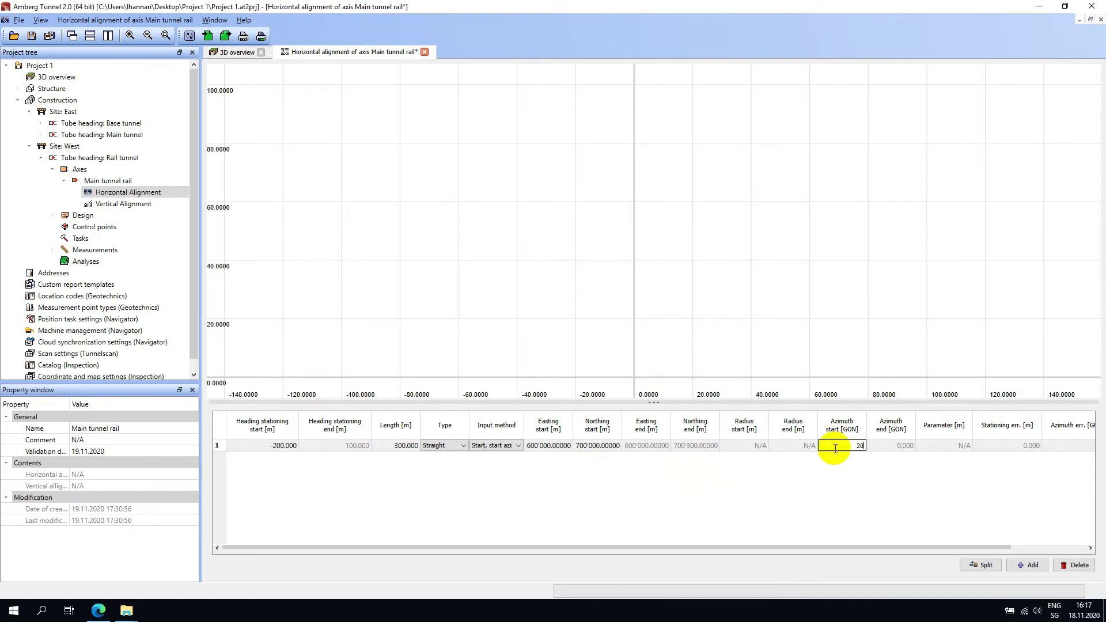
key("Return")
right_click(606, 289)
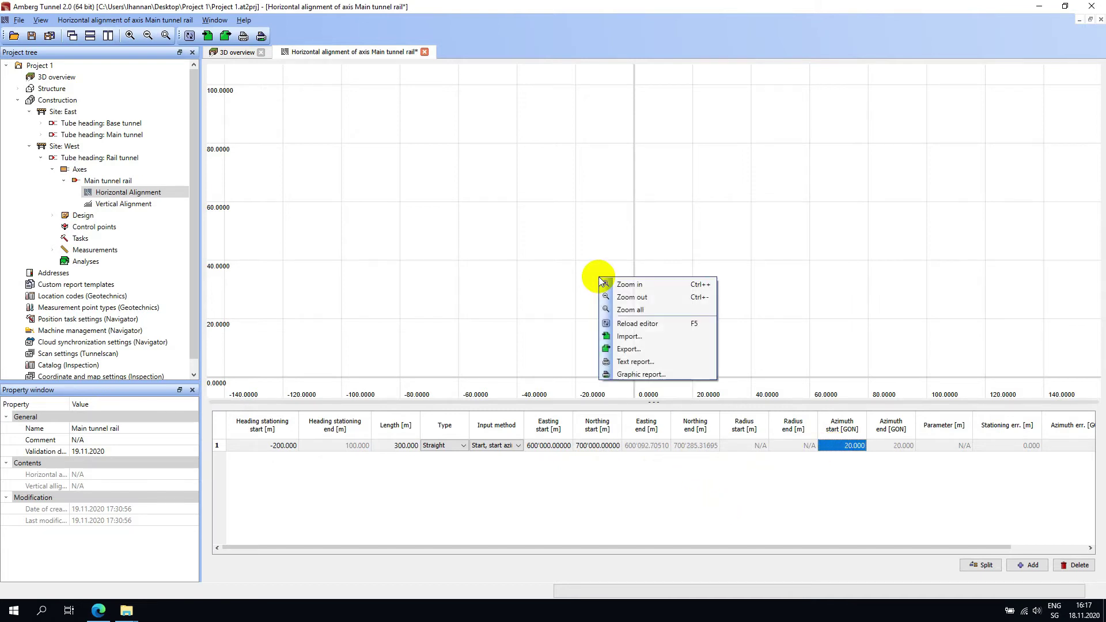
left_click(635, 305)
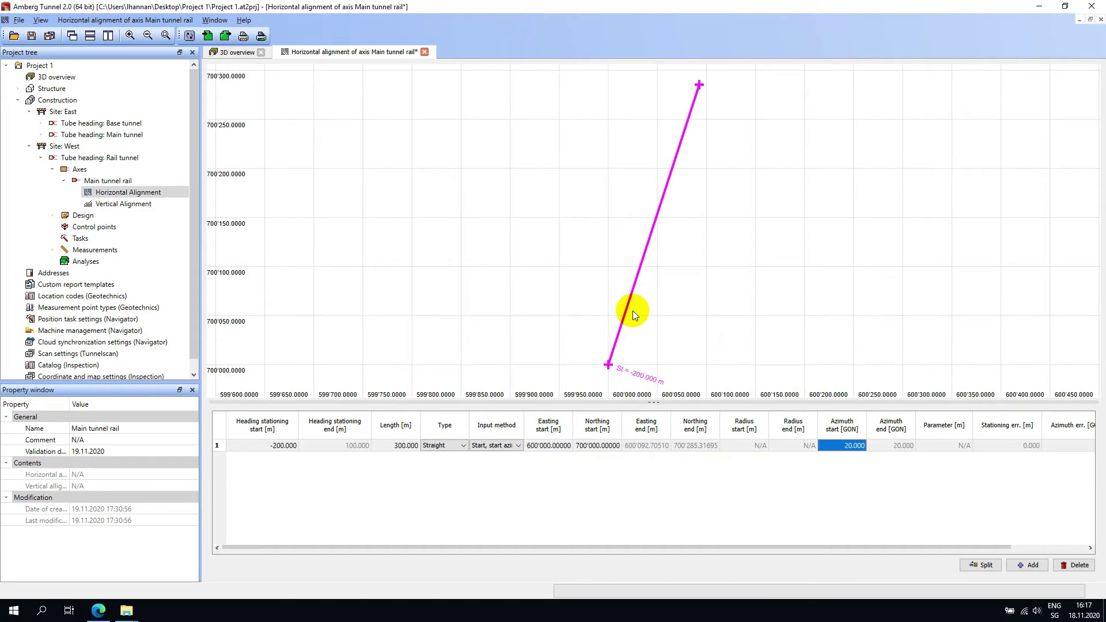
scroll(633, 314, "down", 1)
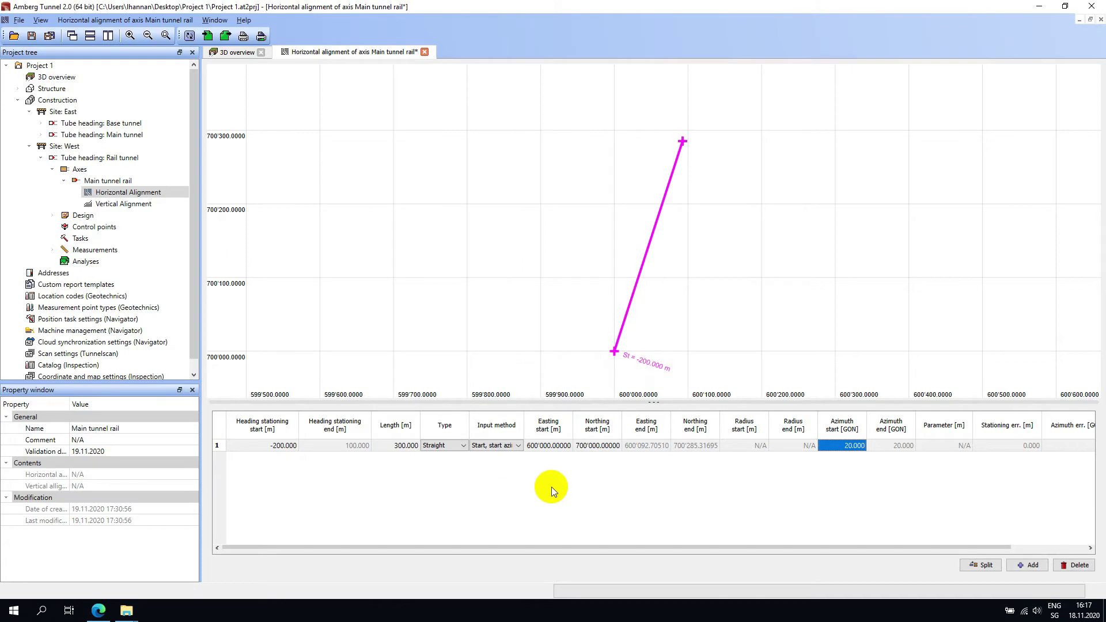
Add a second element to the horizontal alignment as an arc with a start radius of 200 m
left_click(1028, 565)
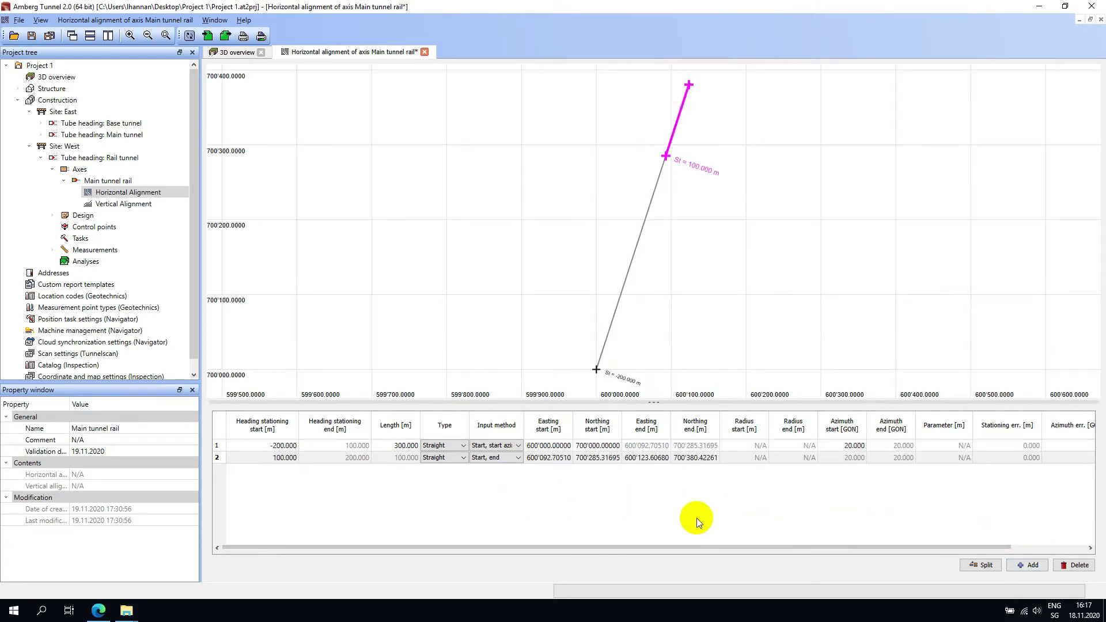
left_click(461, 458)
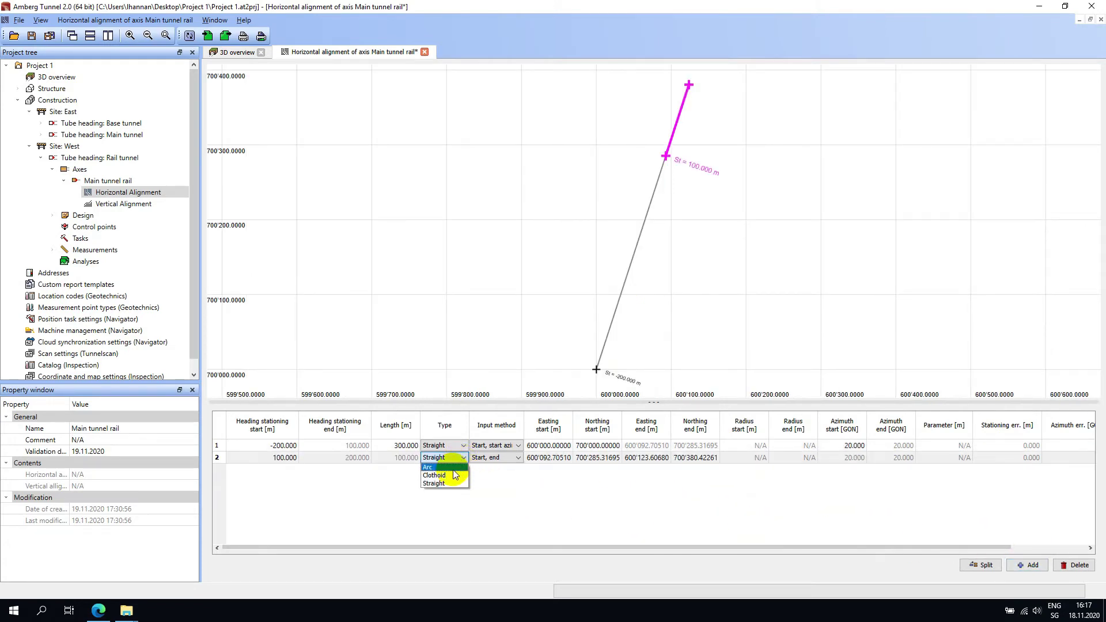
left_click(452, 469)
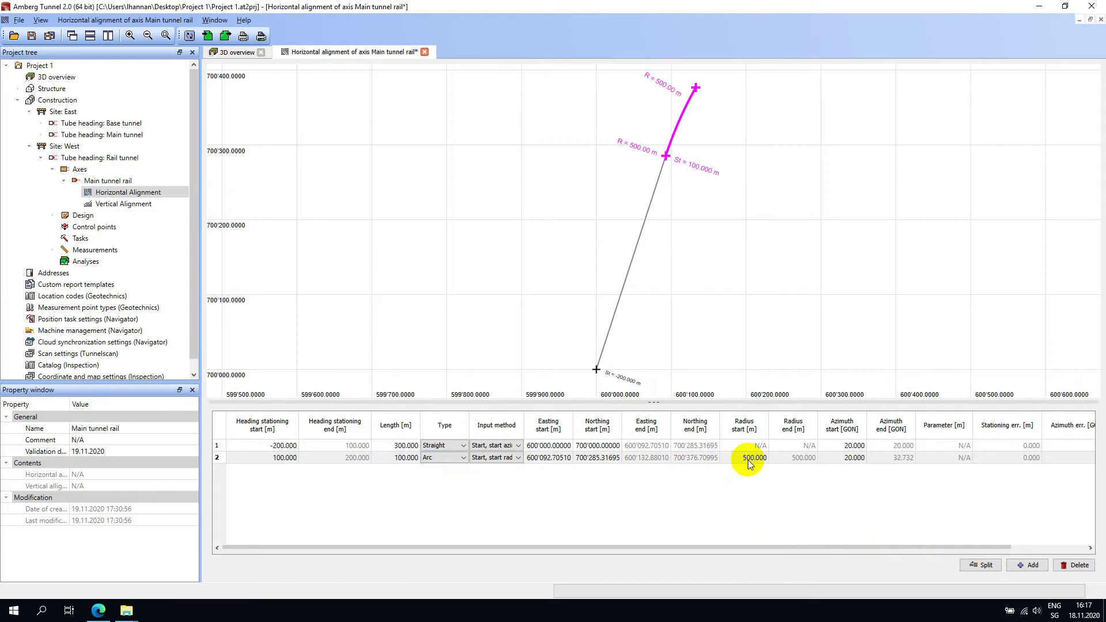
type("200")
key("Return")
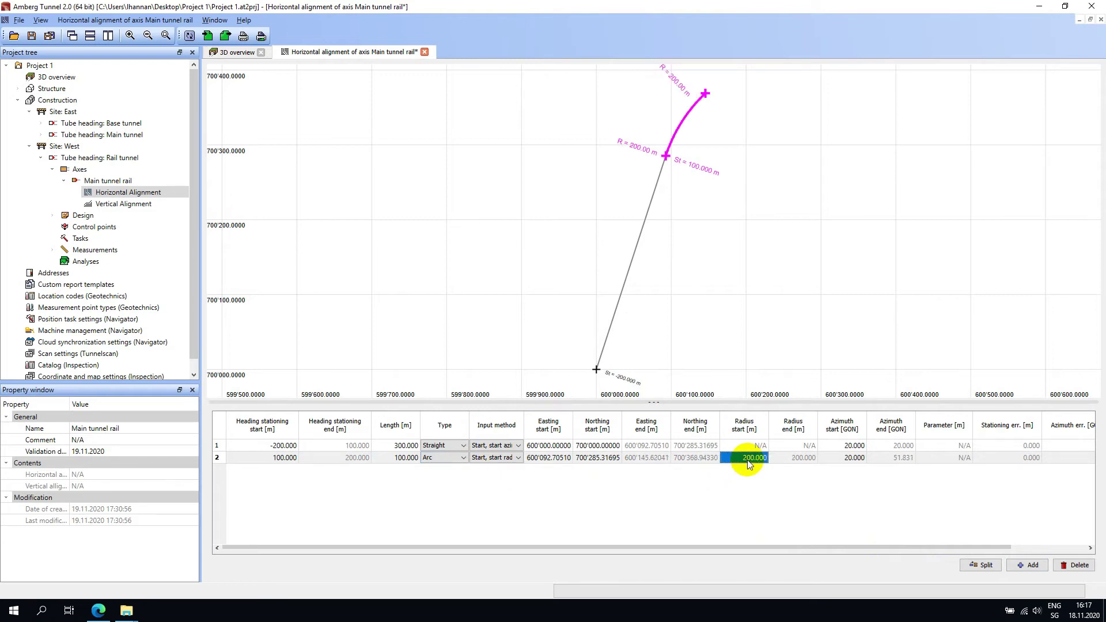
Add a third, straight element defined by start, start azimuth and length, and set its length to 400 m
left_click(1037, 567)
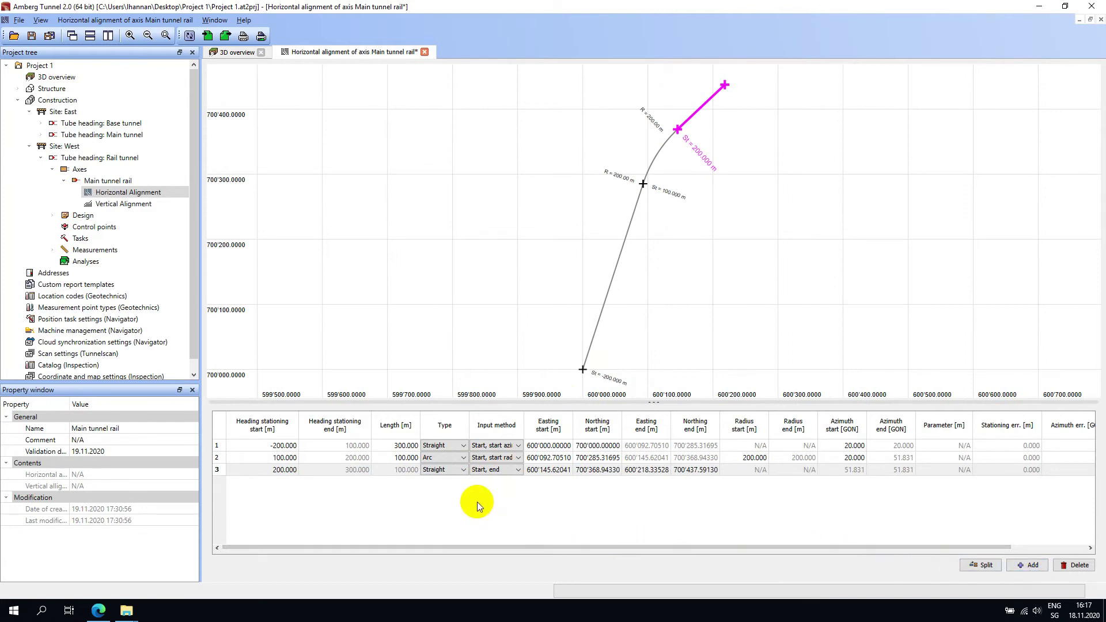
left_click(505, 476)
left_click(518, 474)
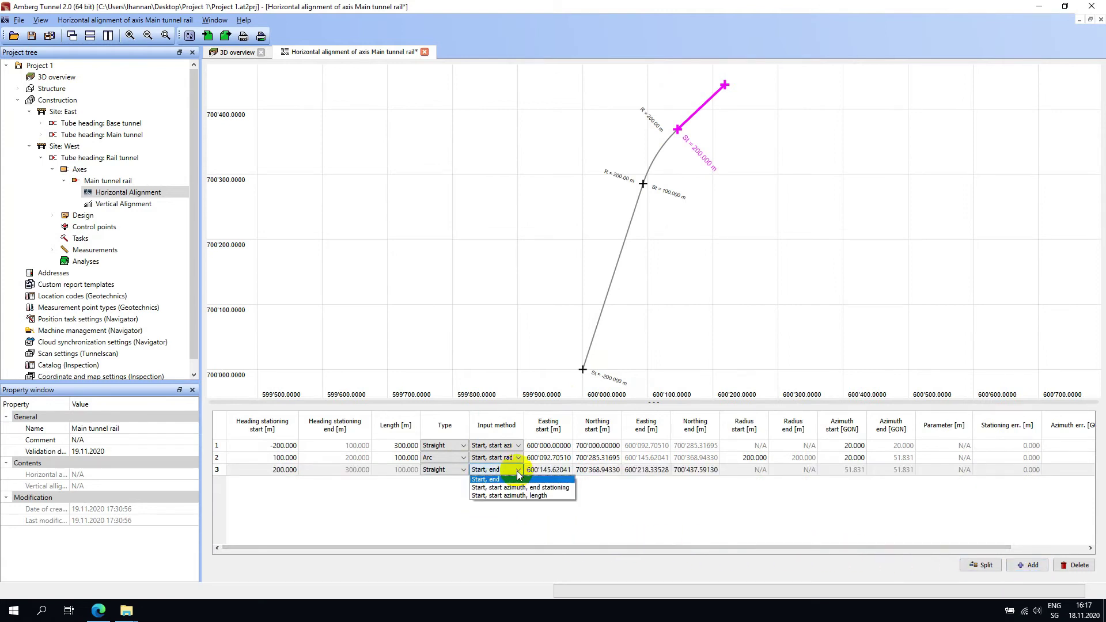
left_click(517, 496)
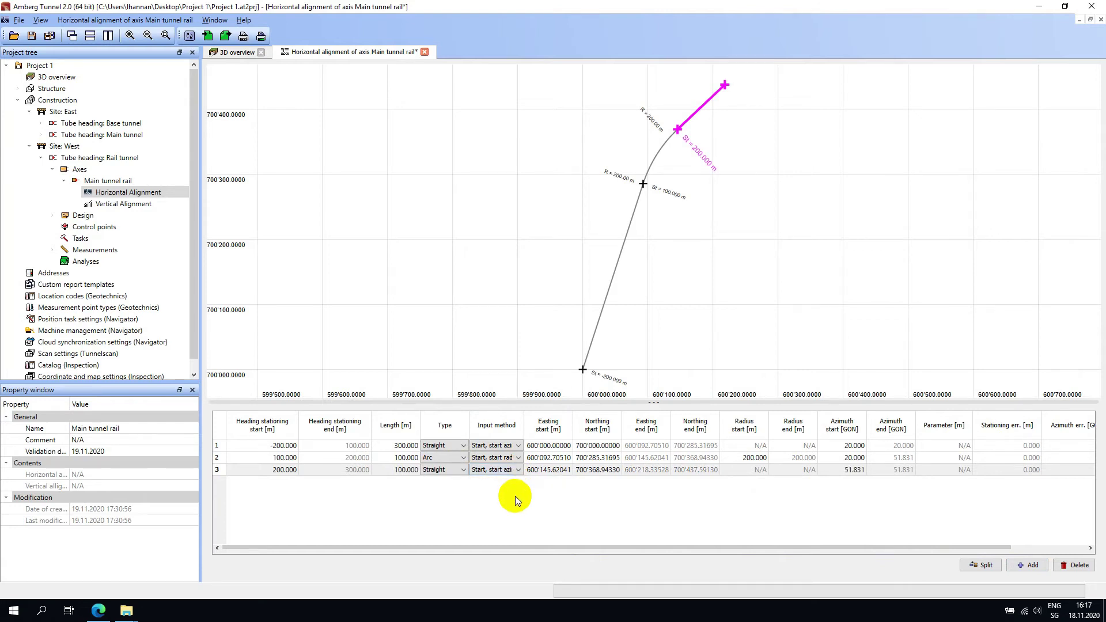
left_click(410, 471)
type("400")
key("Return")
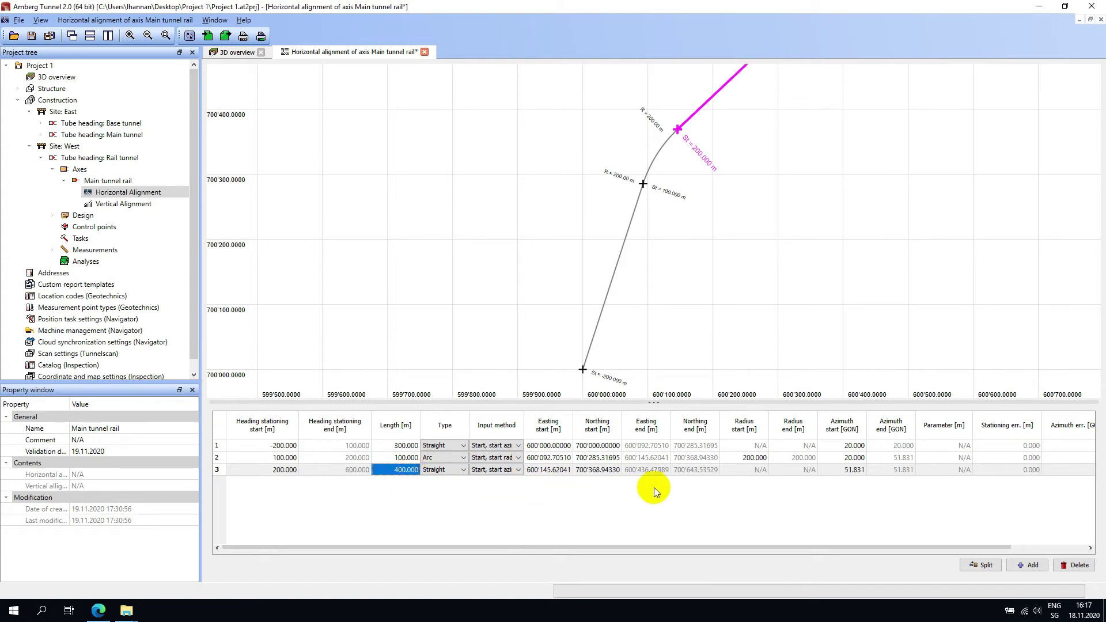
Set the arc element's start azimuth to 21 gon and read the warning on its row
left_click(854, 459)
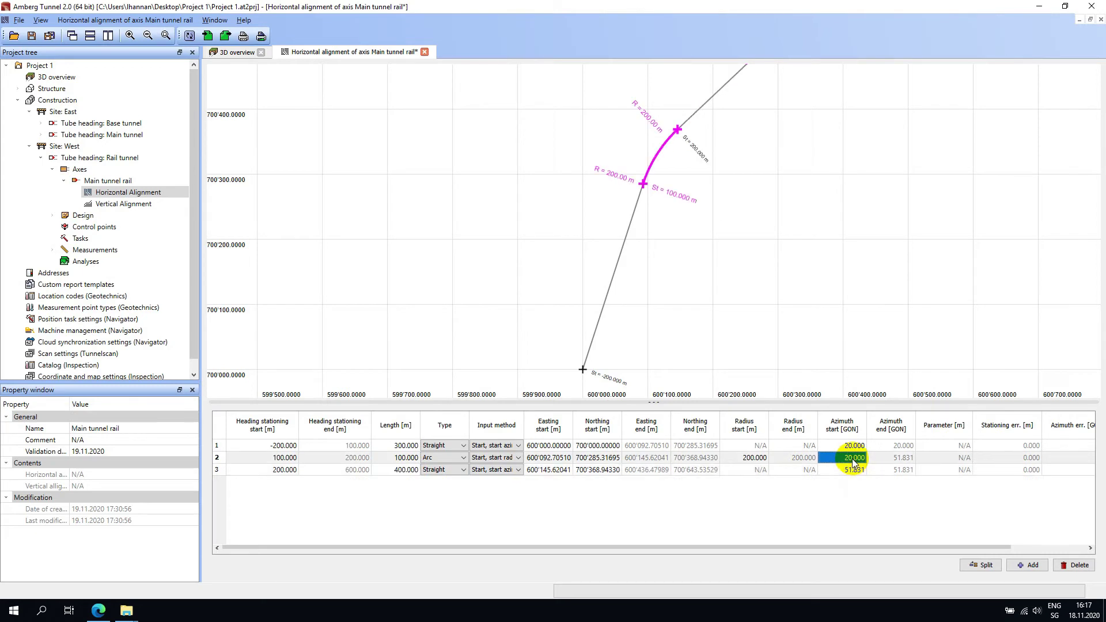
type("21")
key("Return")
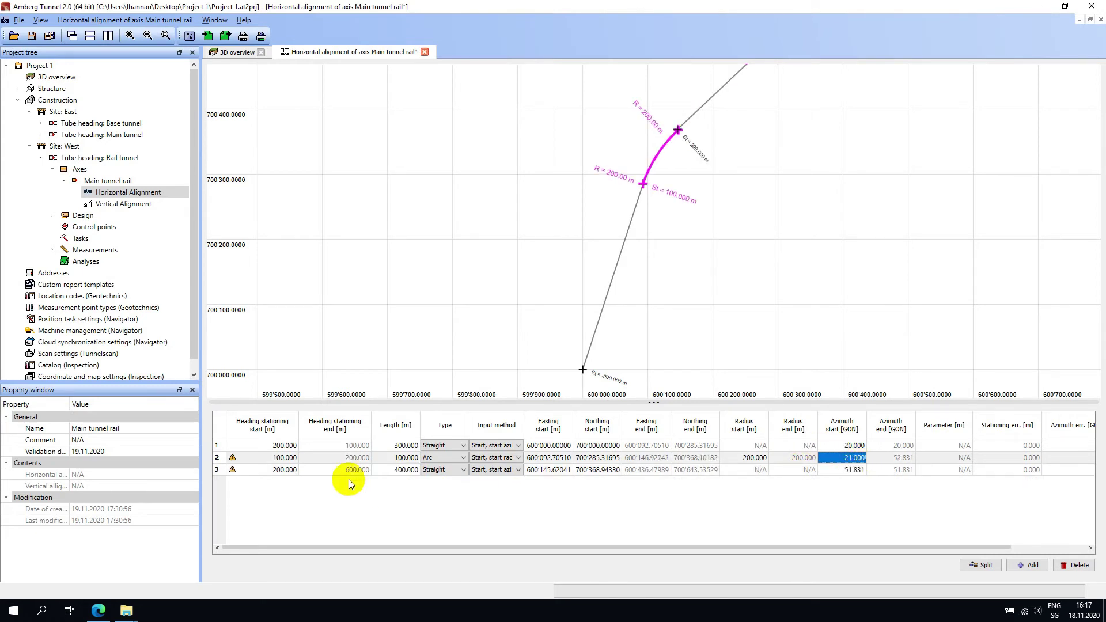
mouse_move(233, 462)
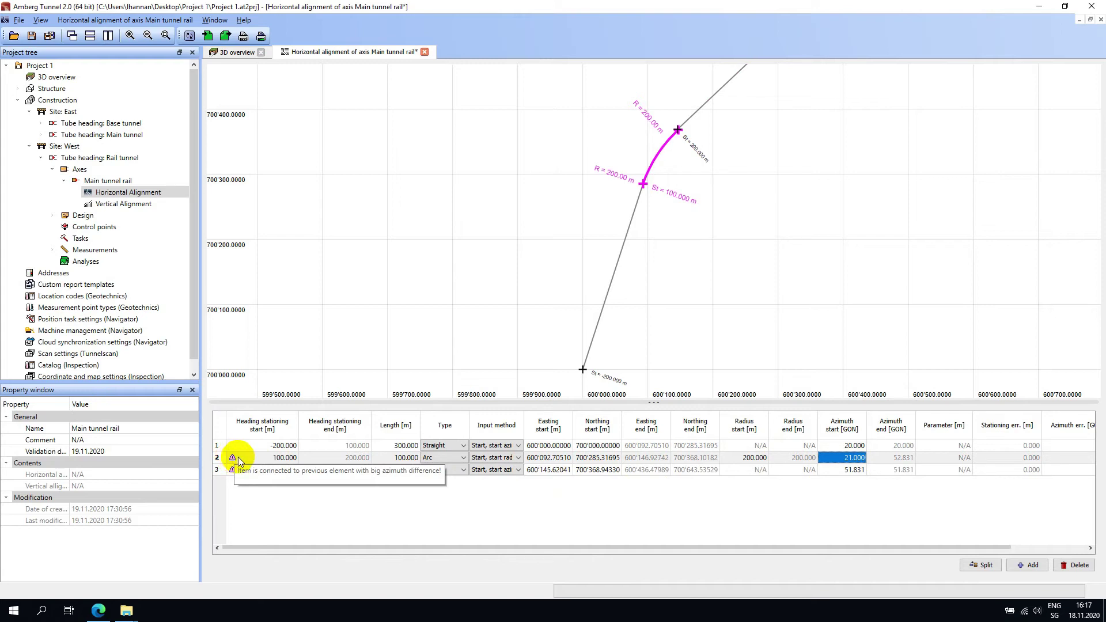
Import the horizontal alignment from Heading Axis HA.xml in the LandXML import folder, replacing the current elements
right_click(477, 223)
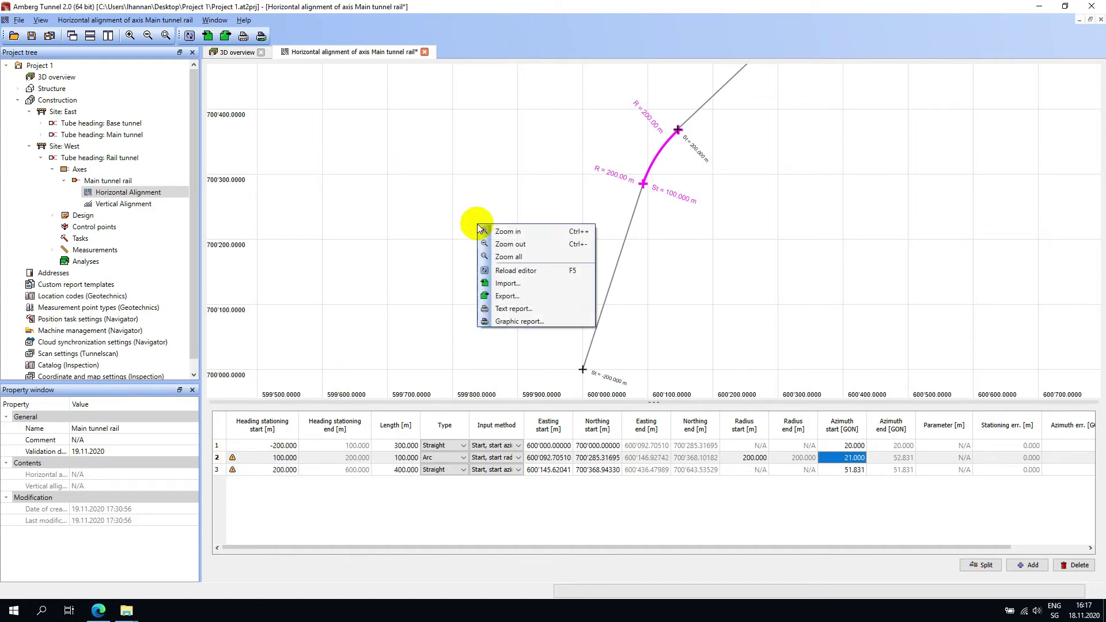
left_click(530, 282)
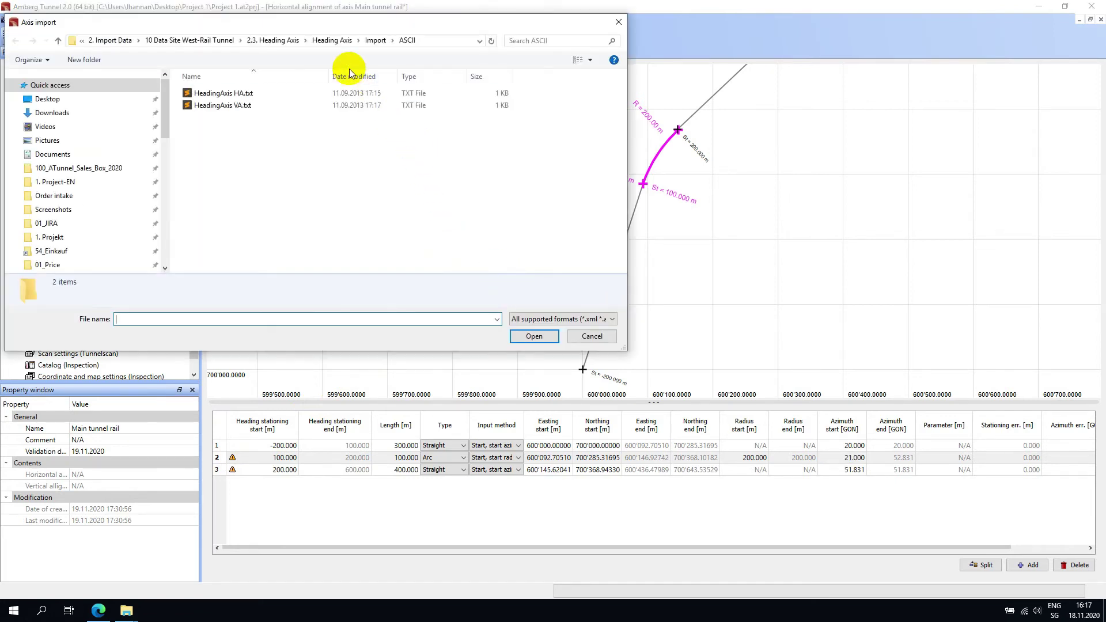
left_click(336, 41)
left_click(540, 319)
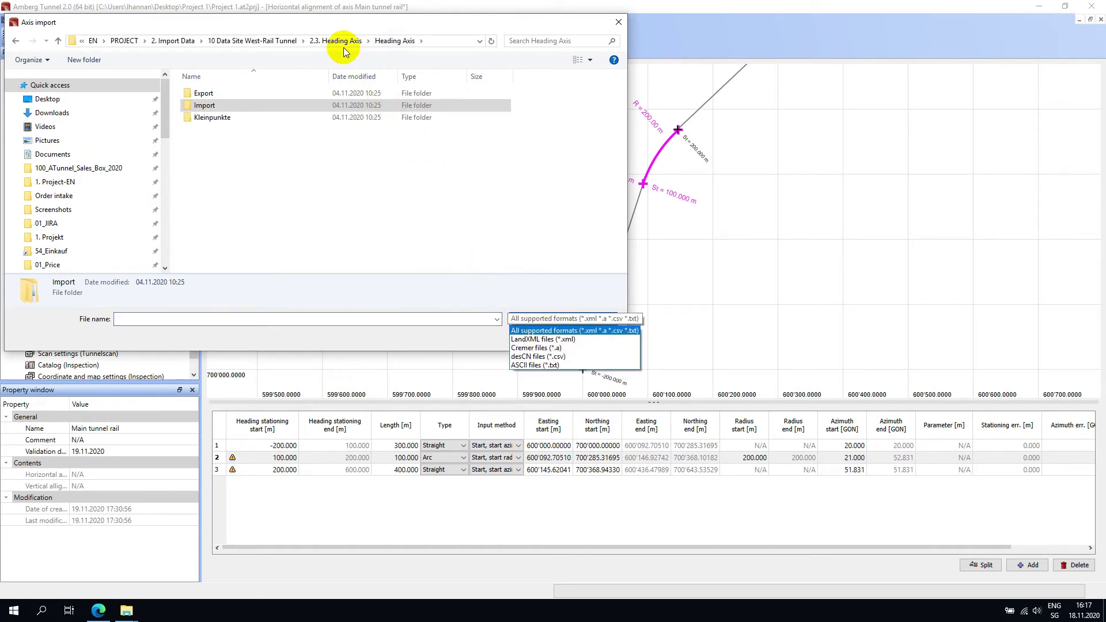
left_click(274, 102)
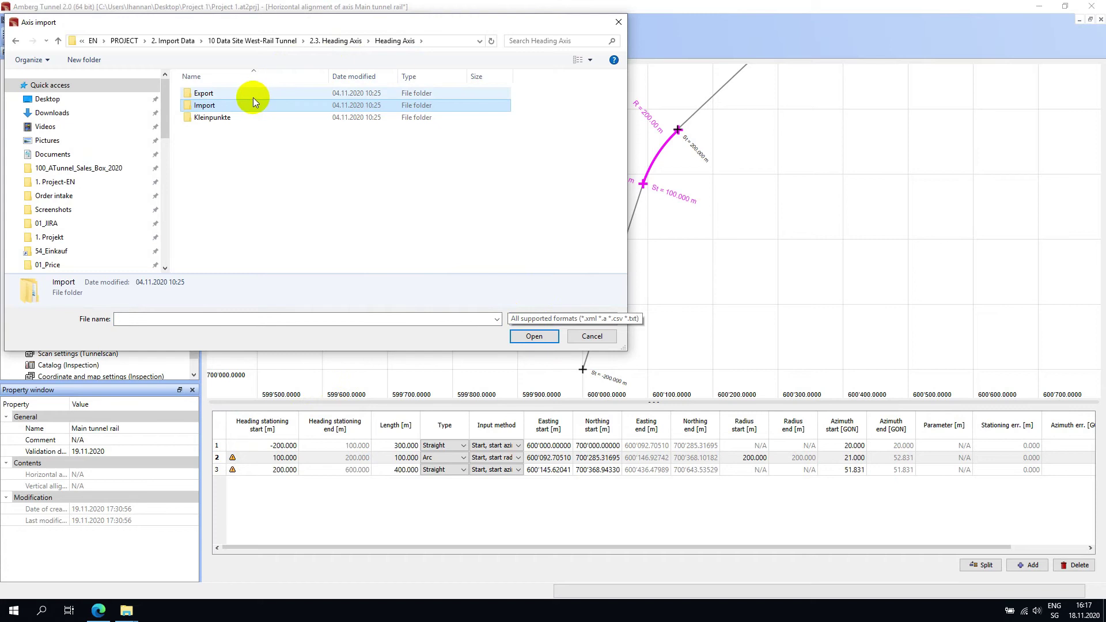
double_click(233, 104)
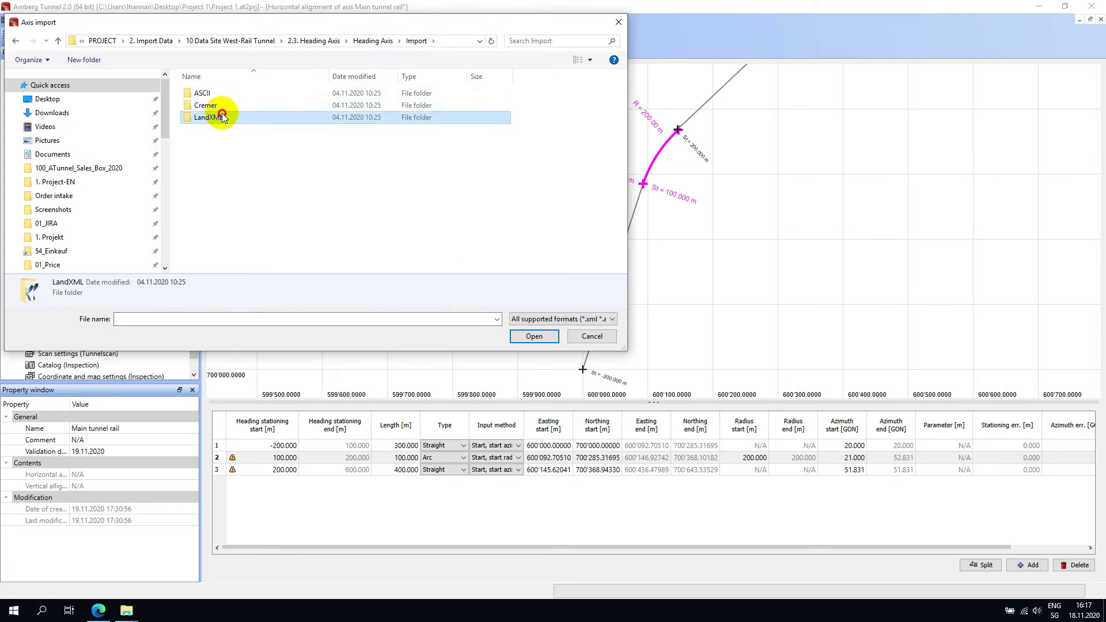
double_click(224, 116)
double_click(234, 95)
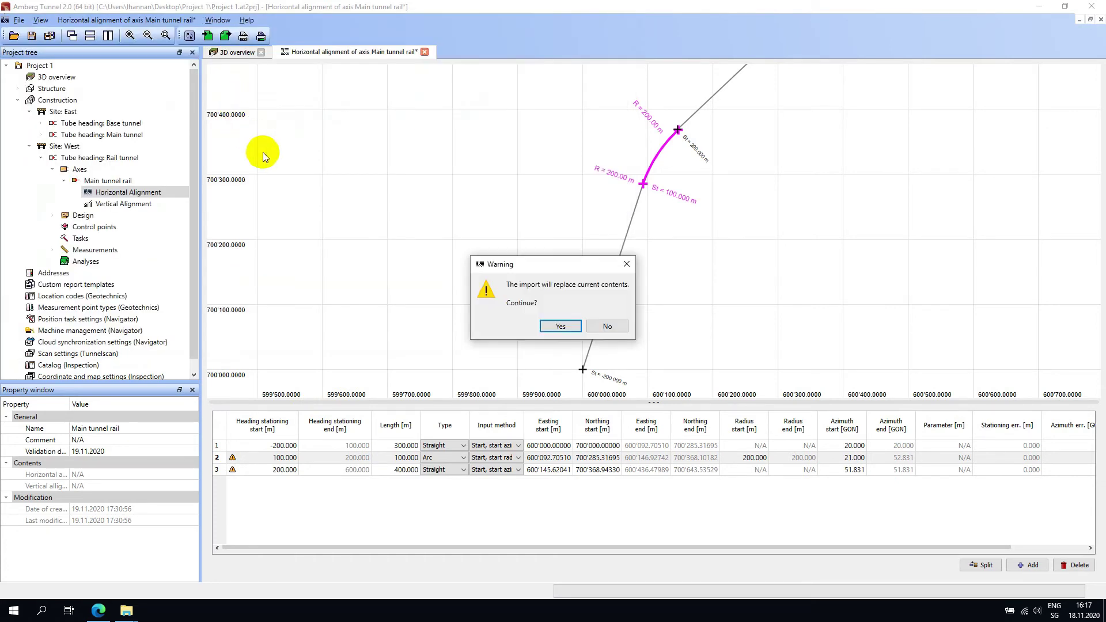
left_click(576, 327)
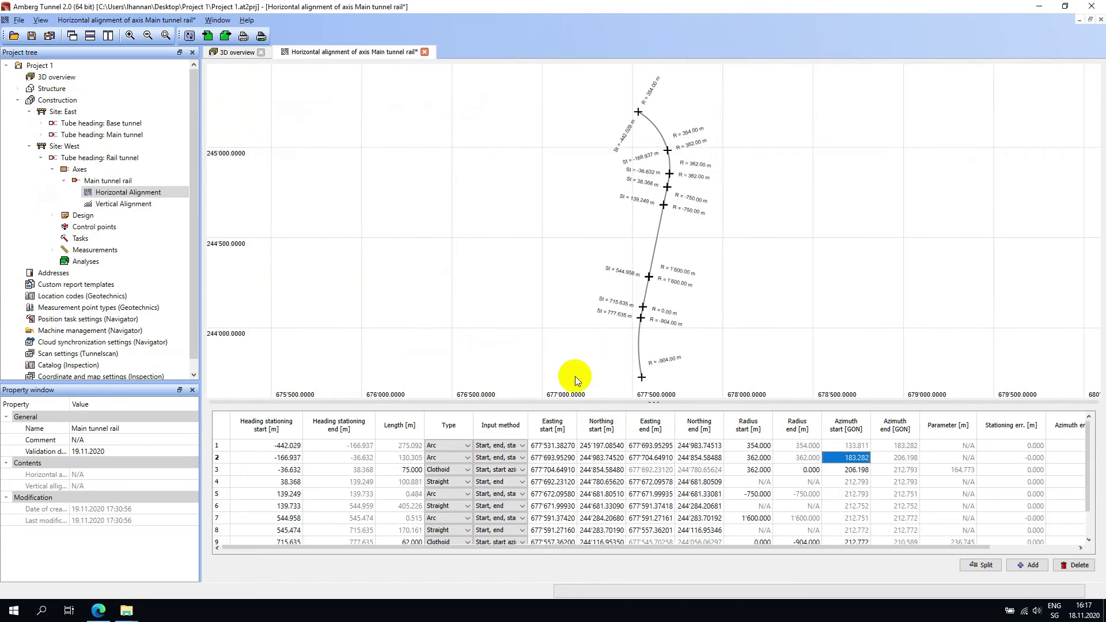
Look through the imported horizontal alignment elements and save the changes
scroll(585, 456, "down", 1)
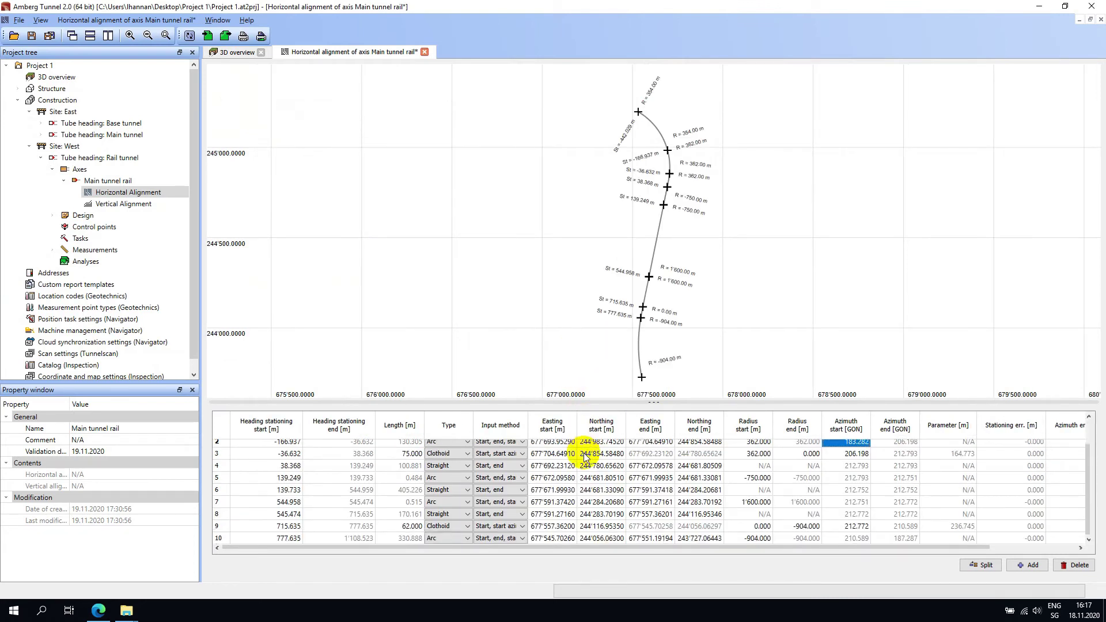
scroll(584, 455, "up", 1)
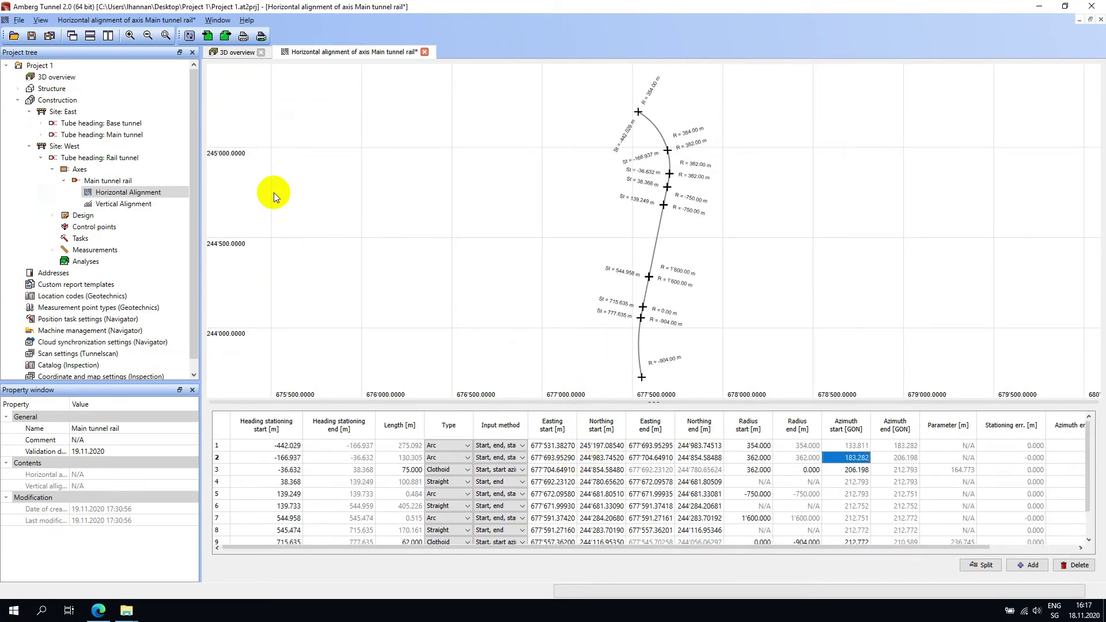
left_click(49, 37)
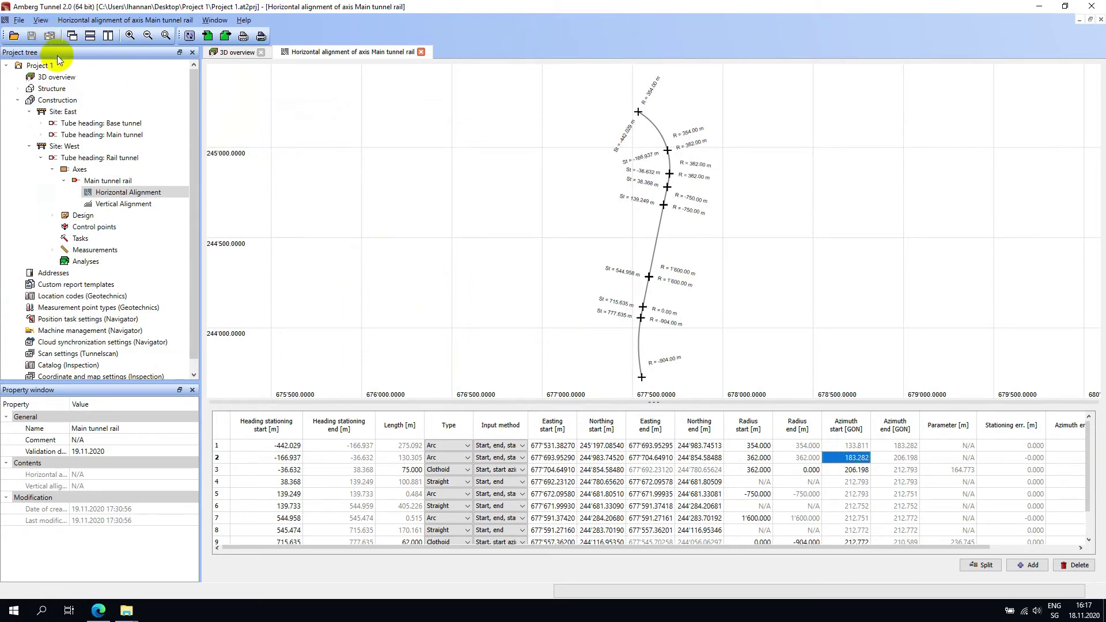
Open the Main tunnel rail axis's vertical alignment and derive its elements from the horizontal alignment
double_click(123, 204)
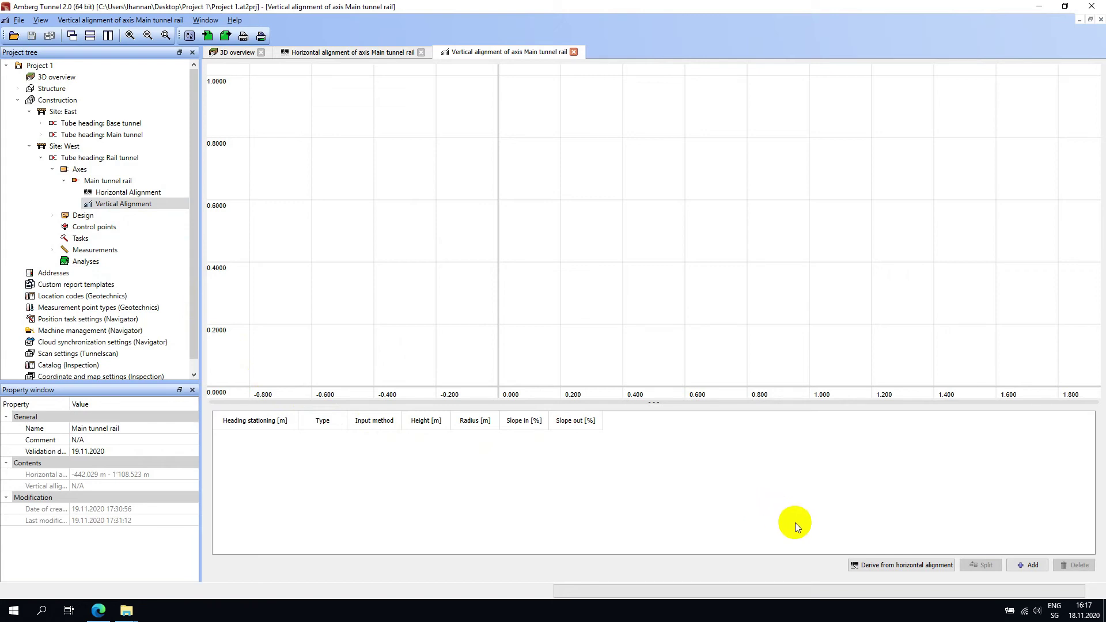
left_click(897, 566)
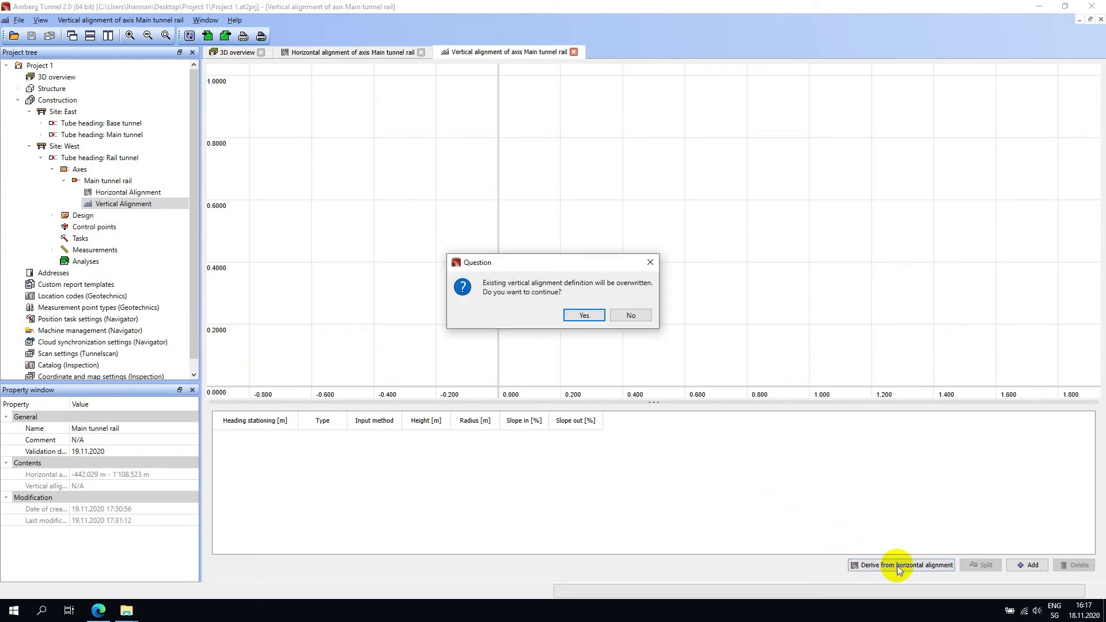
left_click(594, 314)
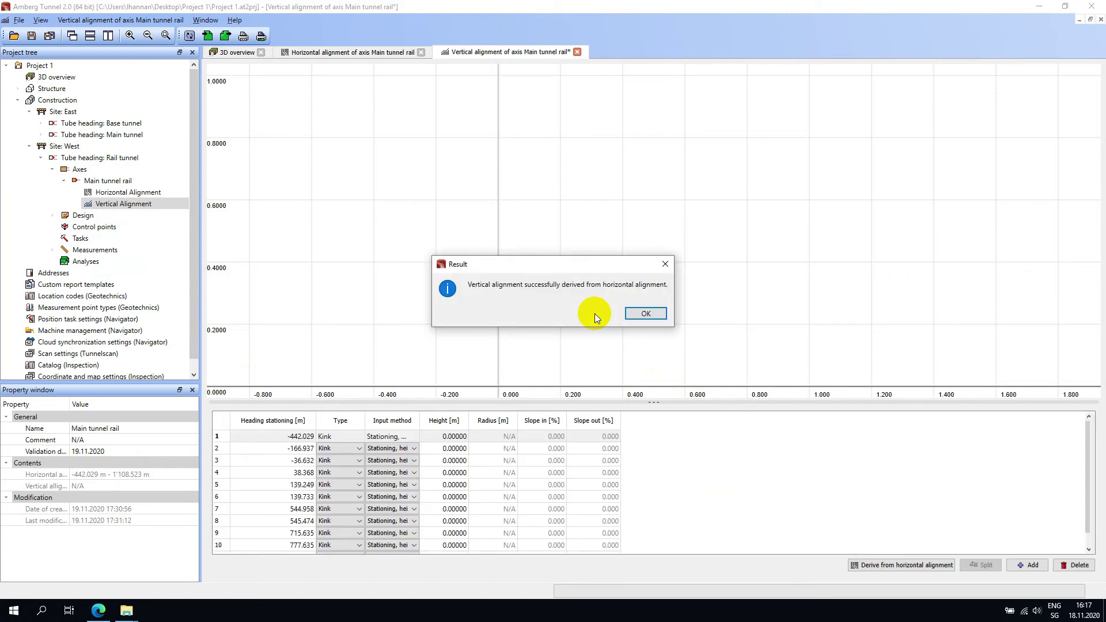
left_click(639, 314)
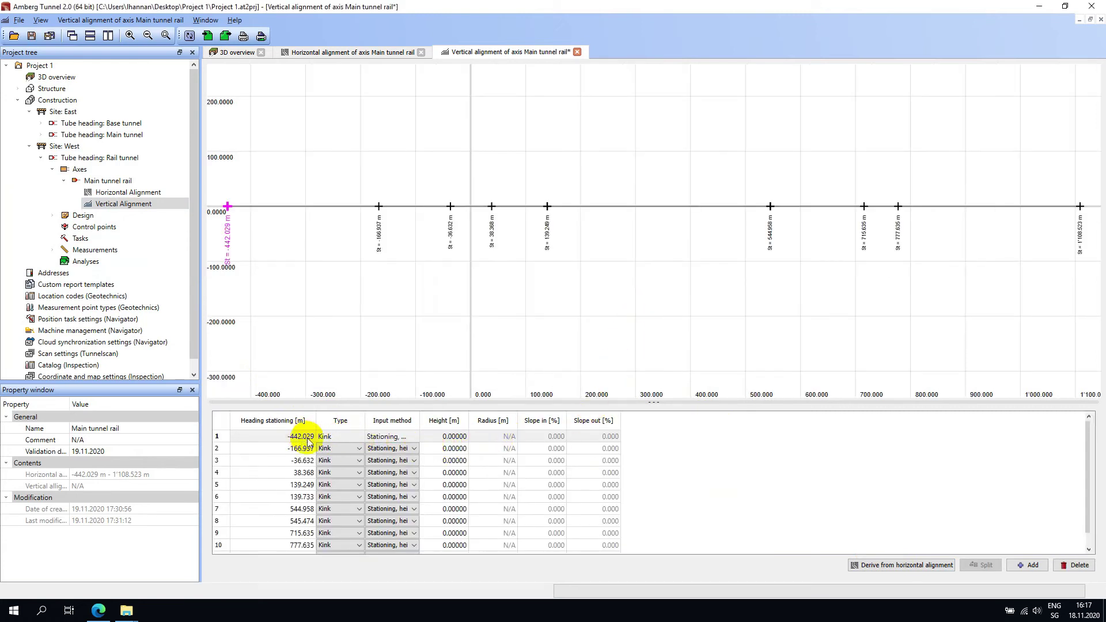
Check which types are available for the second element of the vertical alignment
left_click(358, 461)
left_click(360, 453)
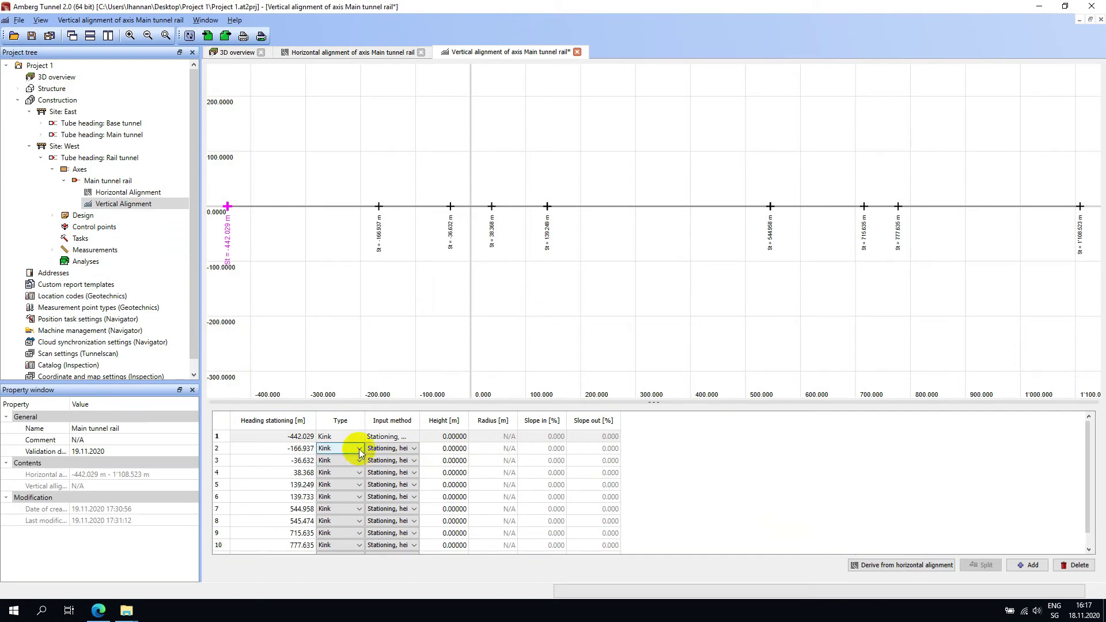
left_click(359, 453)
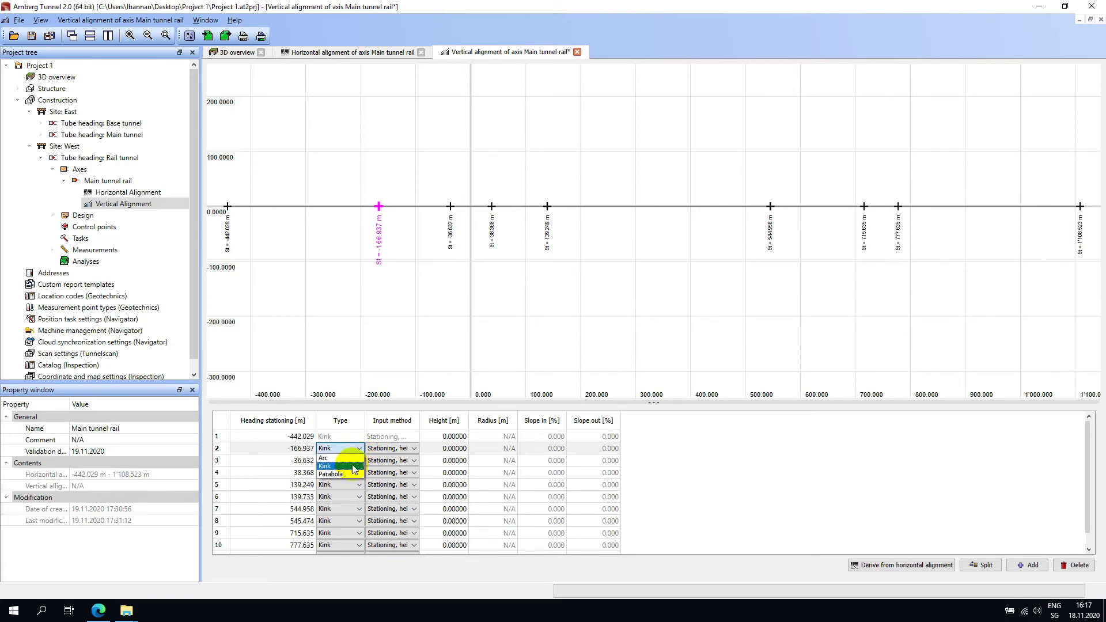
left_click(359, 453)
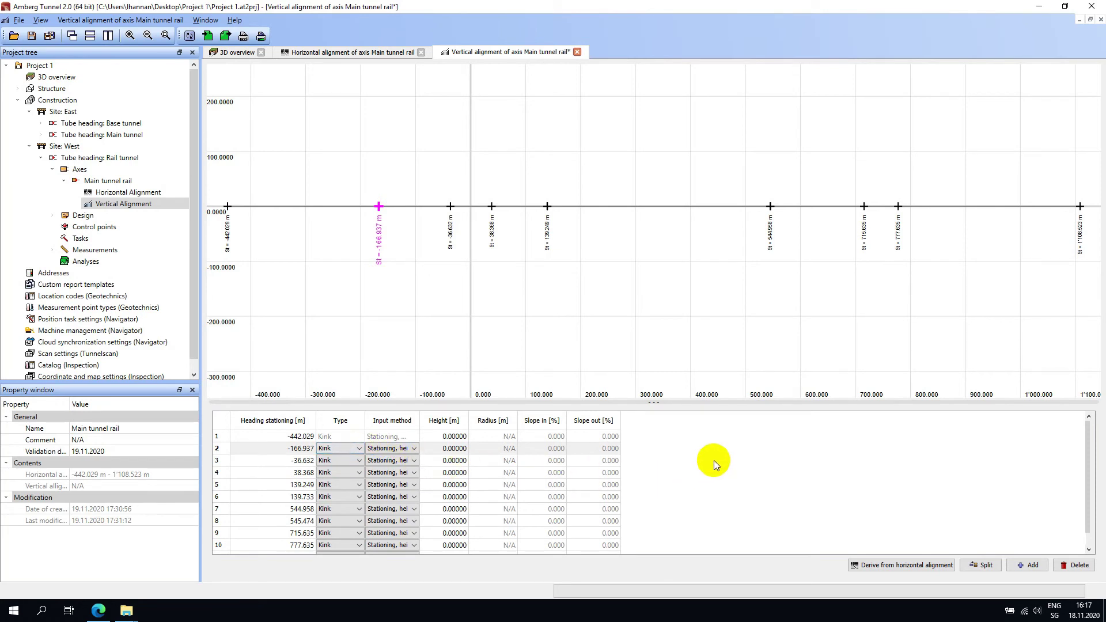
Import the vertical alignment from HeadingAxis VA.txt in the ASCII import folder, replacing the current elements
right_click(586, 314)
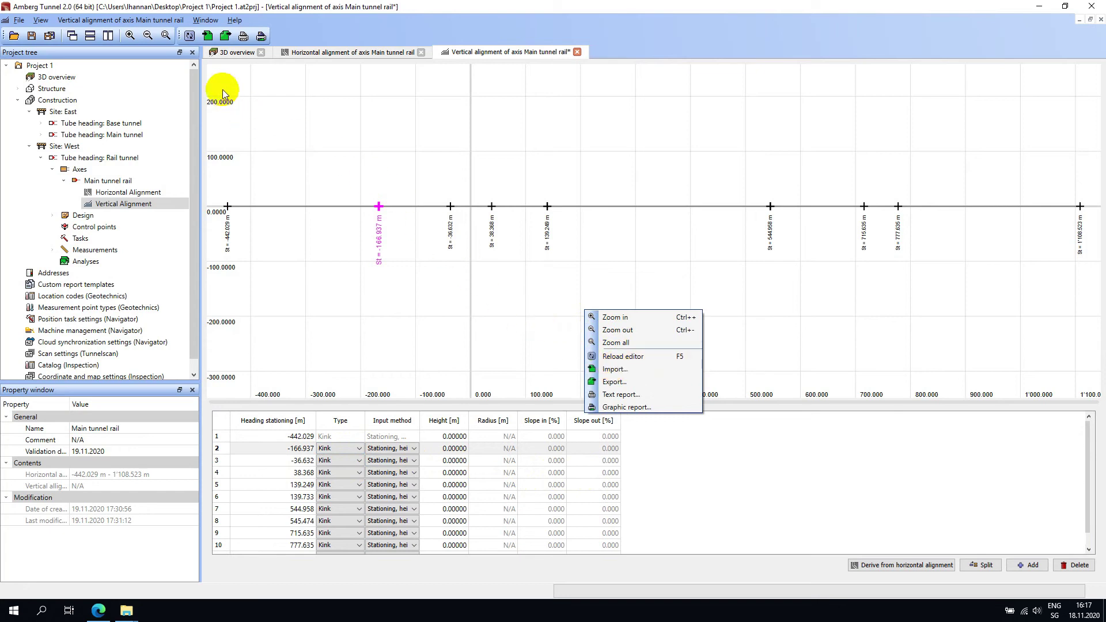
left_click(208, 36)
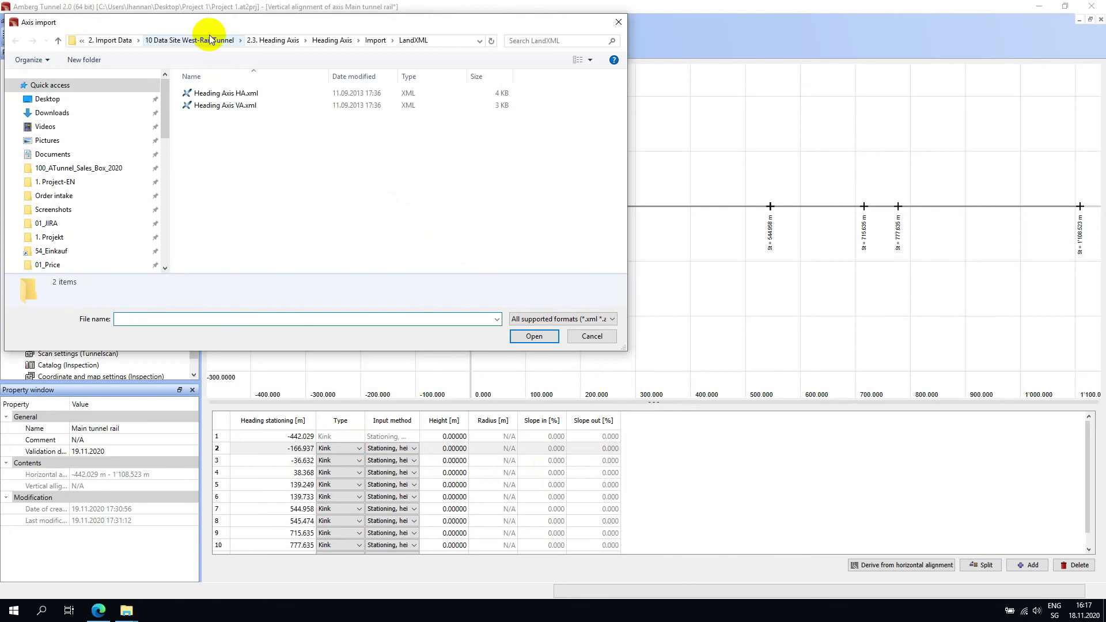
left_click(370, 42)
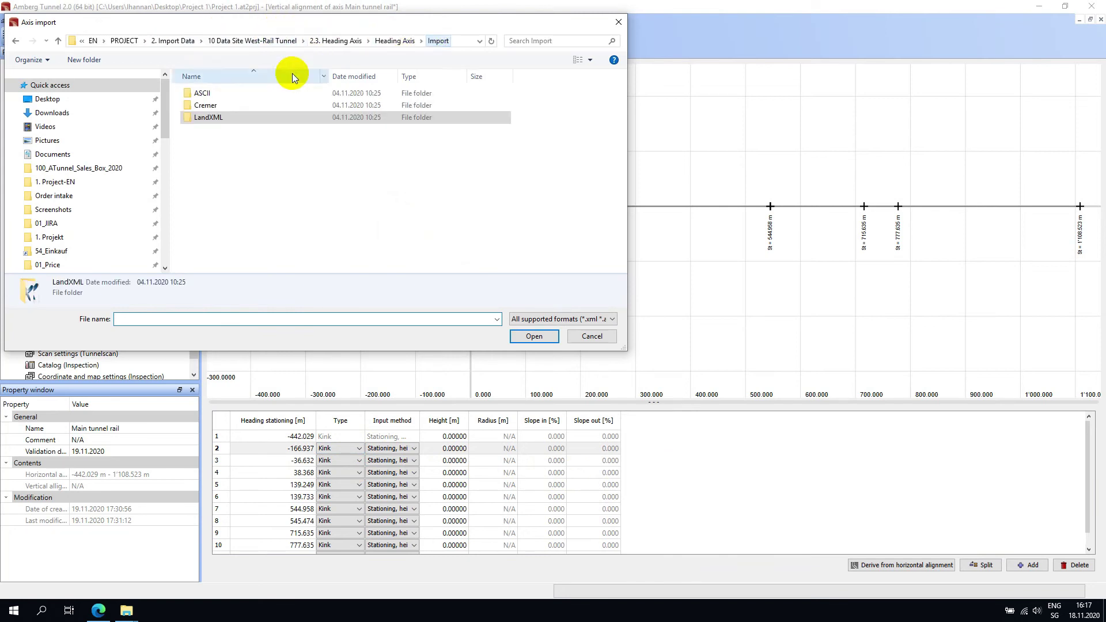
double_click(229, 94)
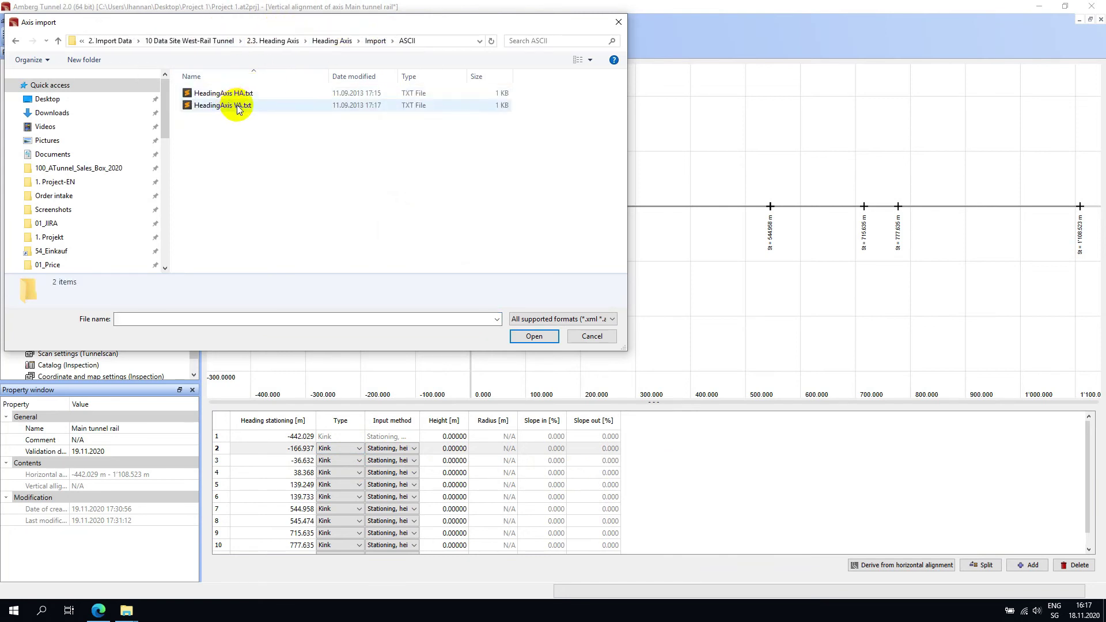
left_click(229, 105)
left_click(533, 336)
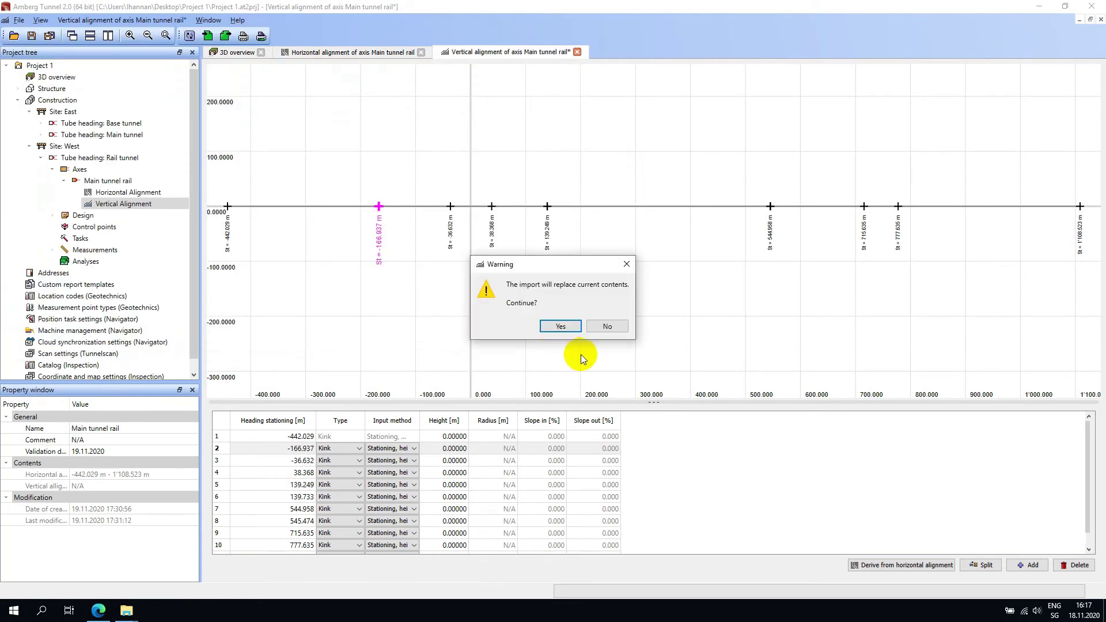
left_click(561, 327)
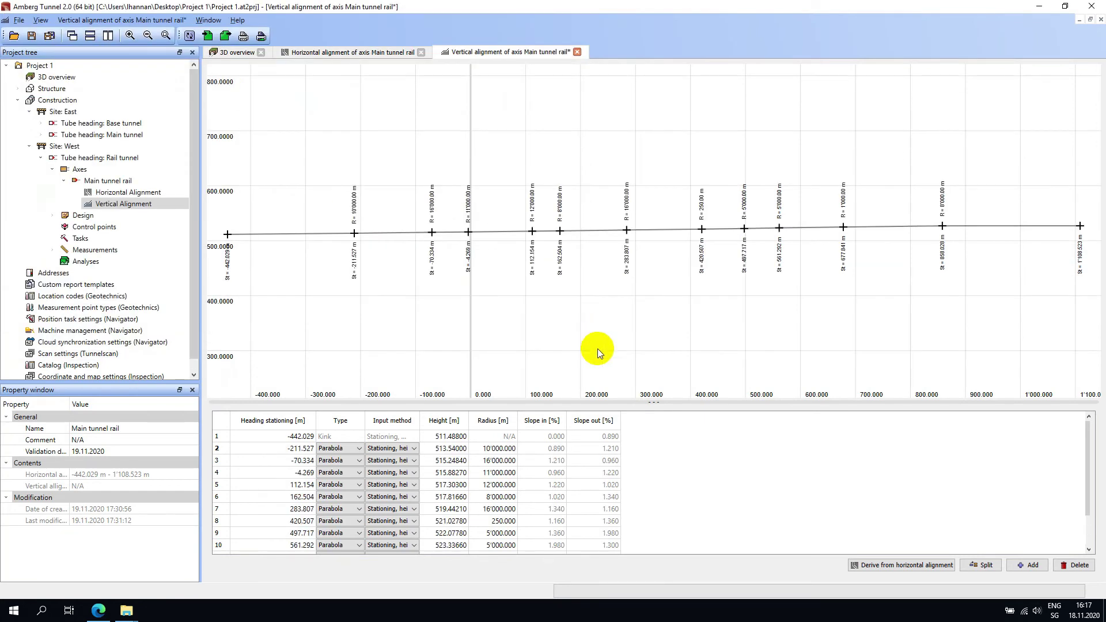
scroll(623, 472, "down", 1)
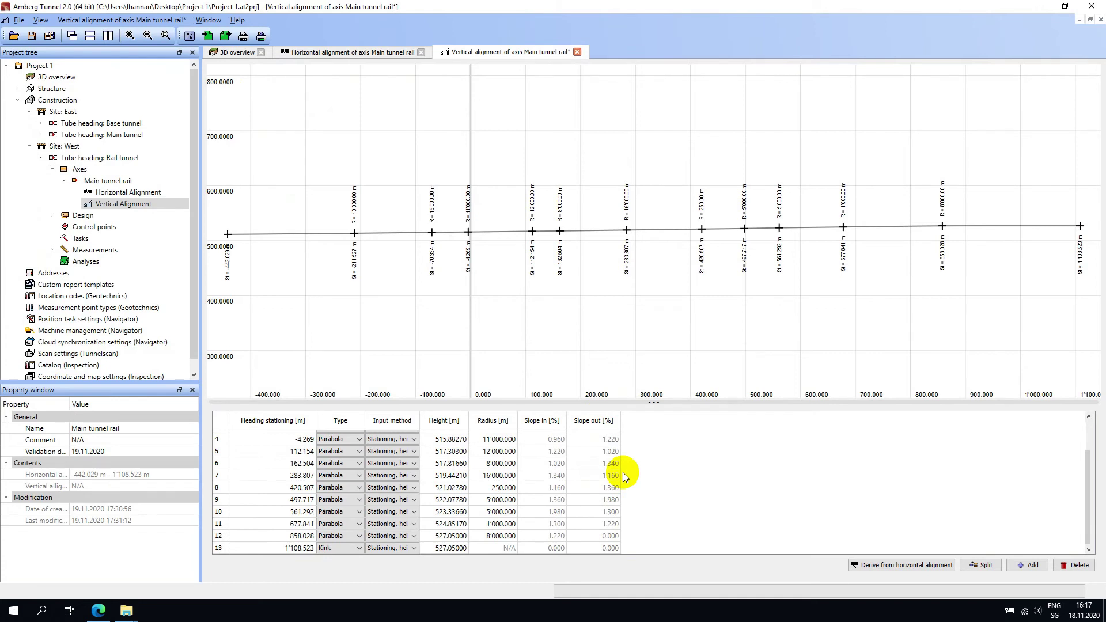
Look through the imported vertical alignment elements and save all unsaved project data
scroll(624, 472, "up", 1)
scroll(303, 473, "down", 1)
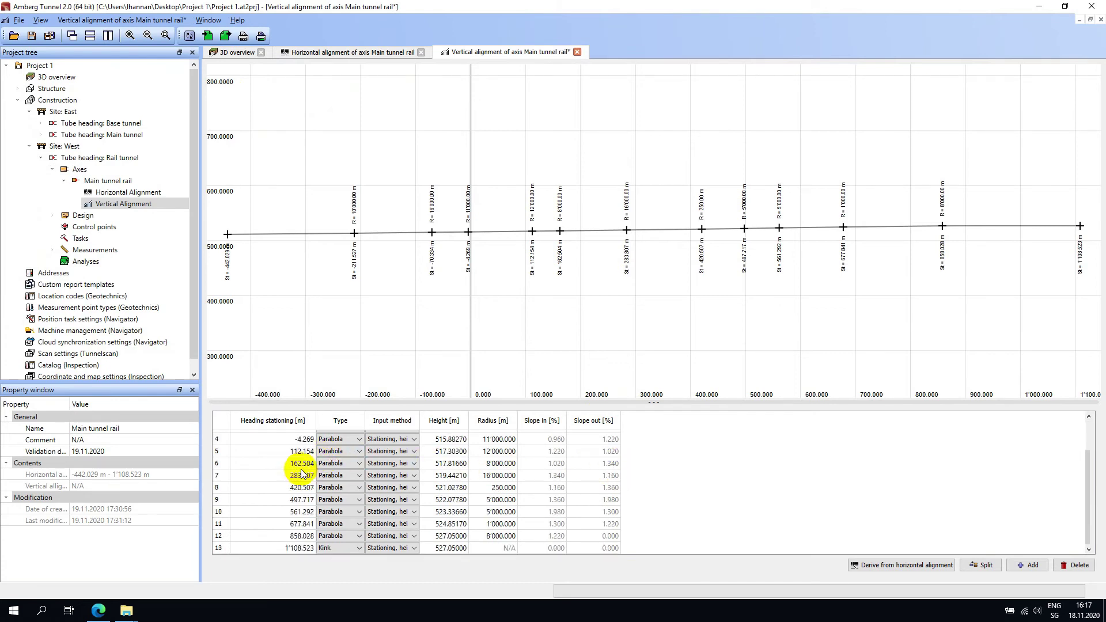
scroll(302, 472, "up", 1)
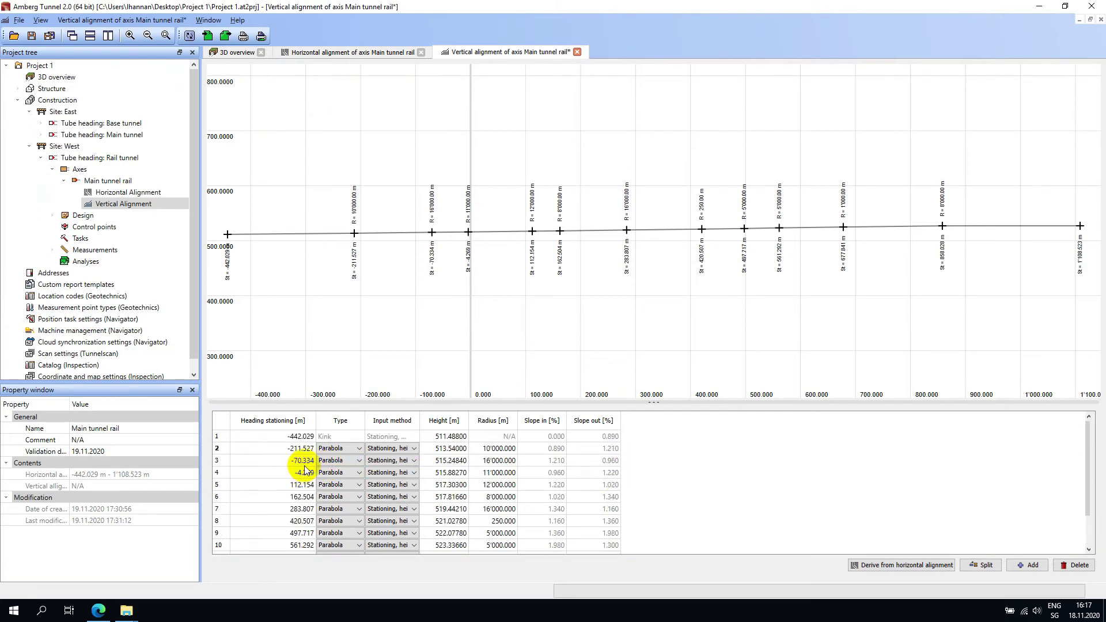
left_click(353, 461)
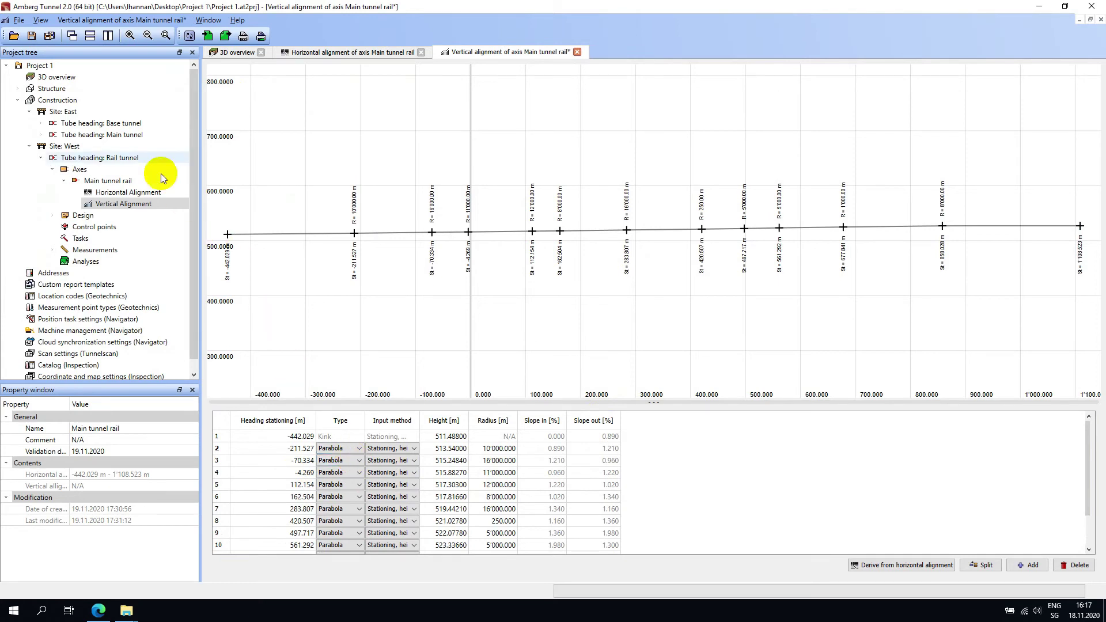
left_click(49, 37)
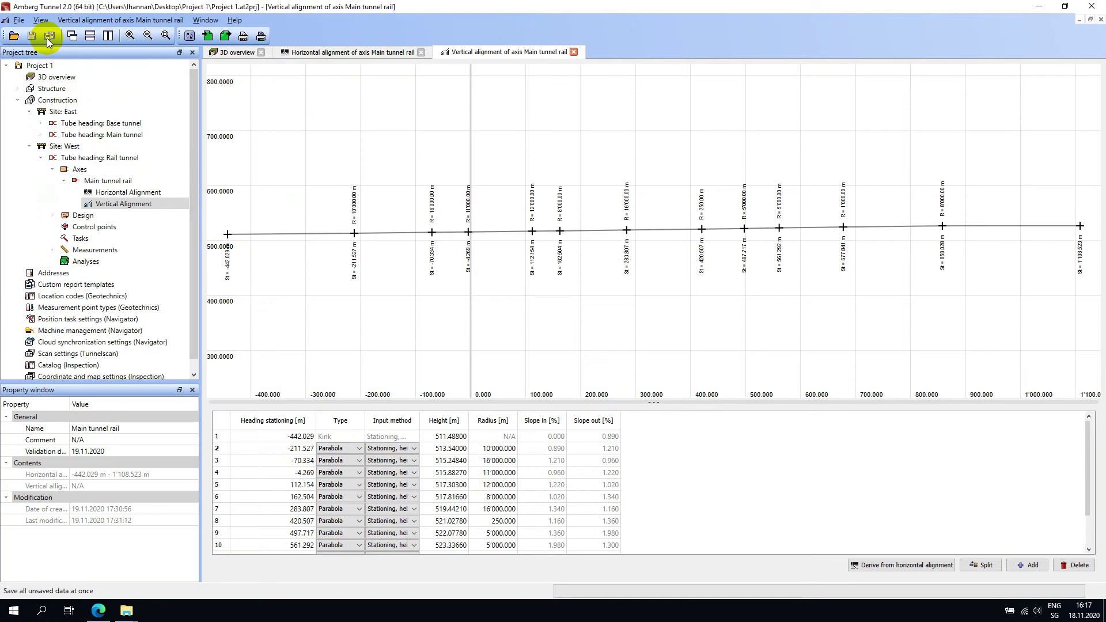
Show the Main tunnel rail axis in the 3D overview from the top, and tilt it to inspect its course in perspective
left_click(227, 52)
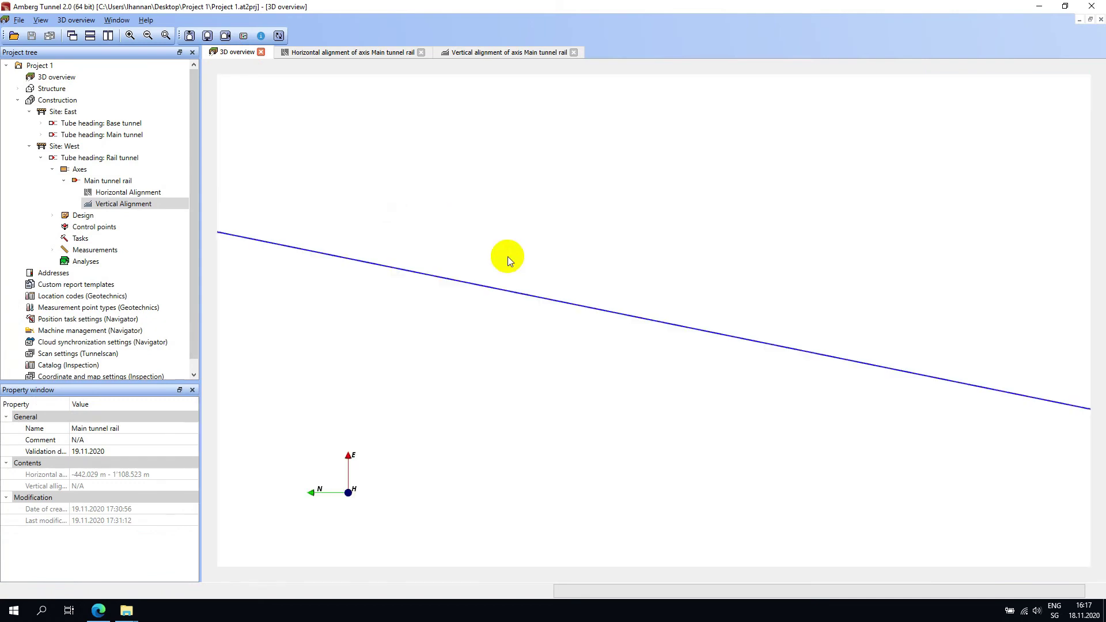
right_click(511, 260)
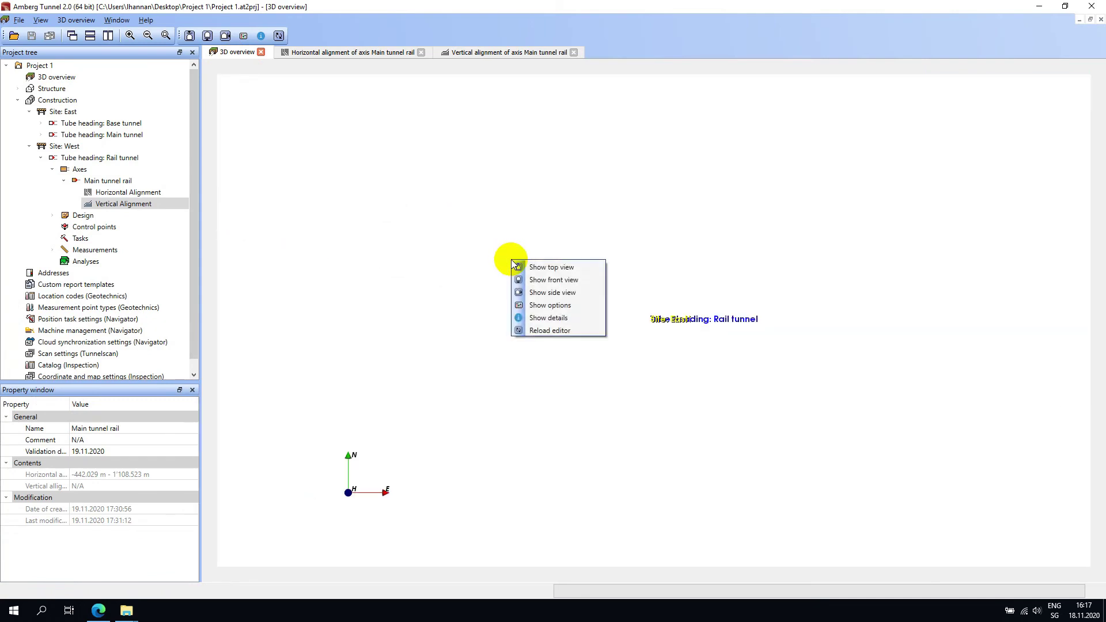
left_click(545, 268)
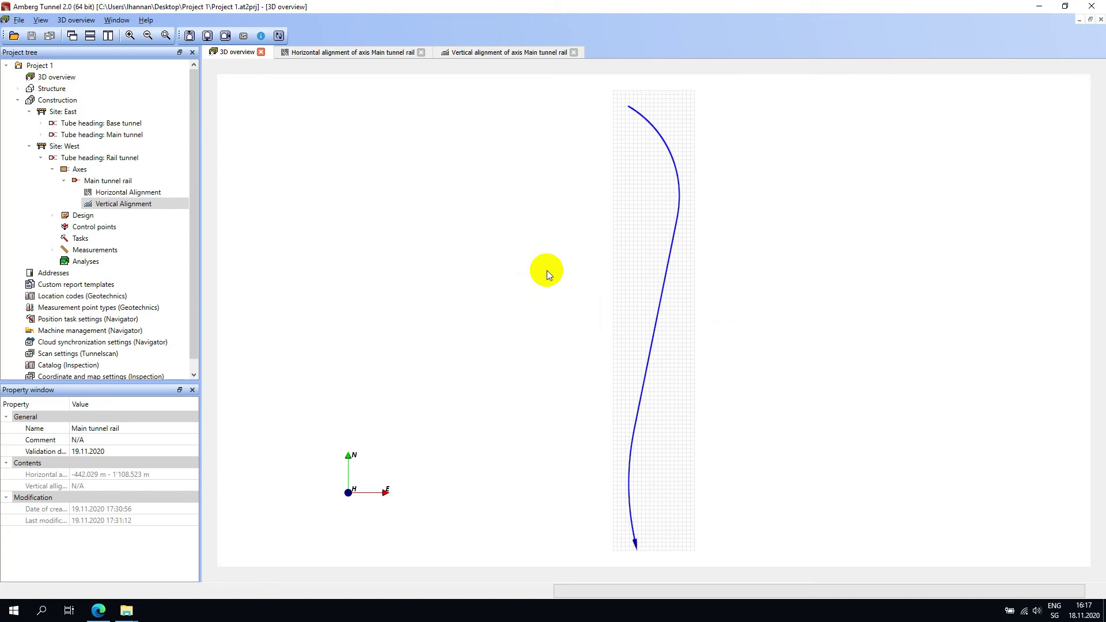
scroll(629, 314, "down", 3)
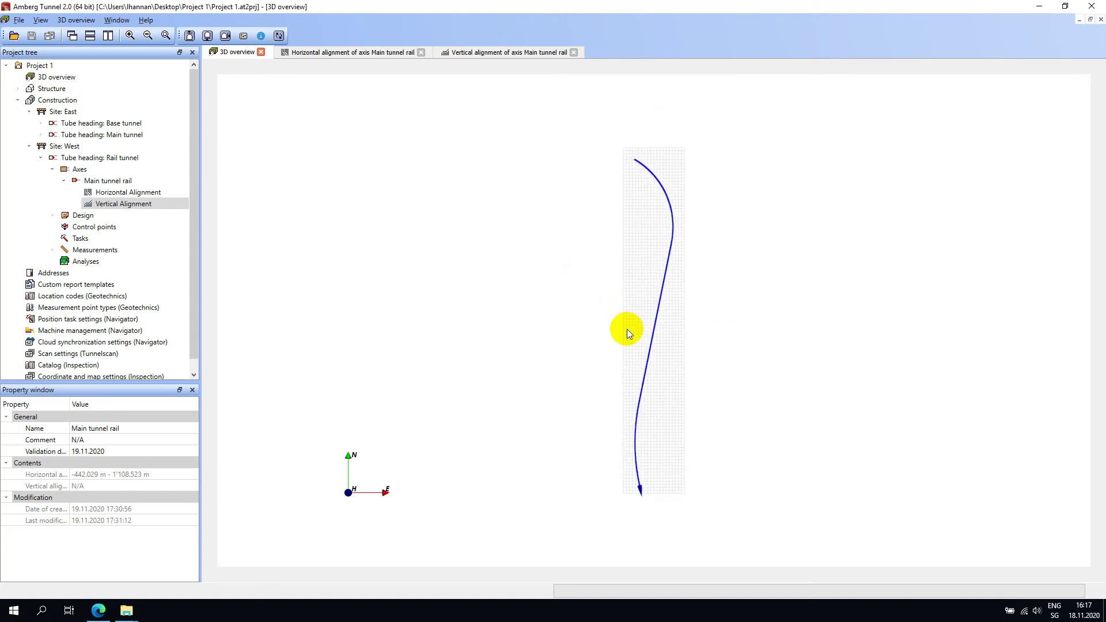
scroll(629, 359, "up", 2)
left_click_drag(628, 358, 545, 386)
scroll(540, 396, "up", 1)
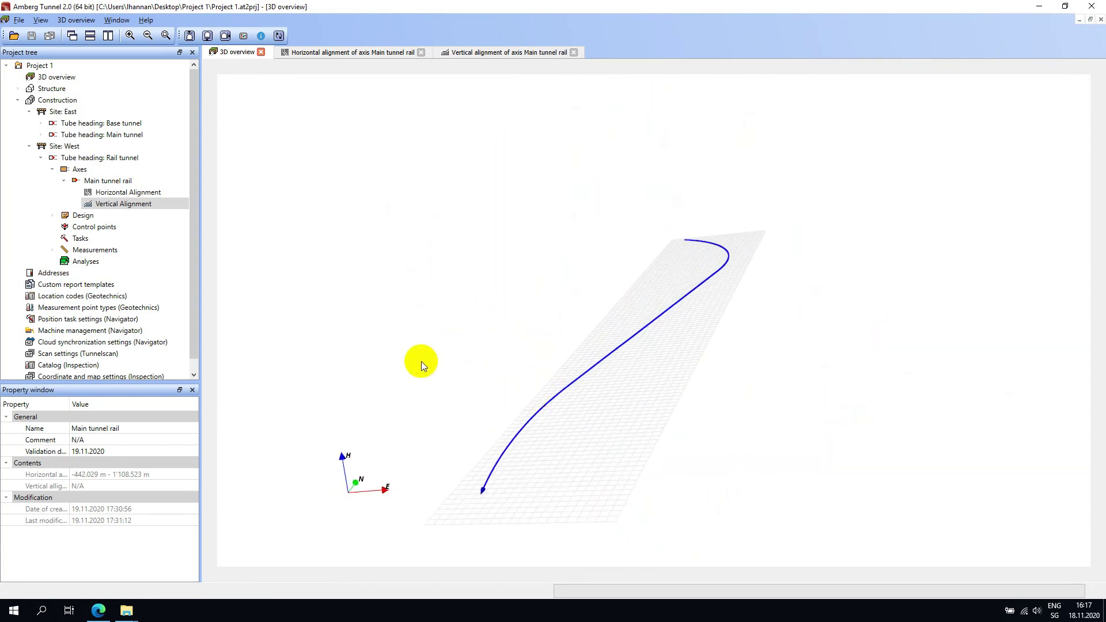
Open the calculator for the Main tunnel rail axis and calculate regular interval points every 1 m from heading stationing -442.029 to 1108.523 m
right_click(123, 183)
left_click(155, 213)
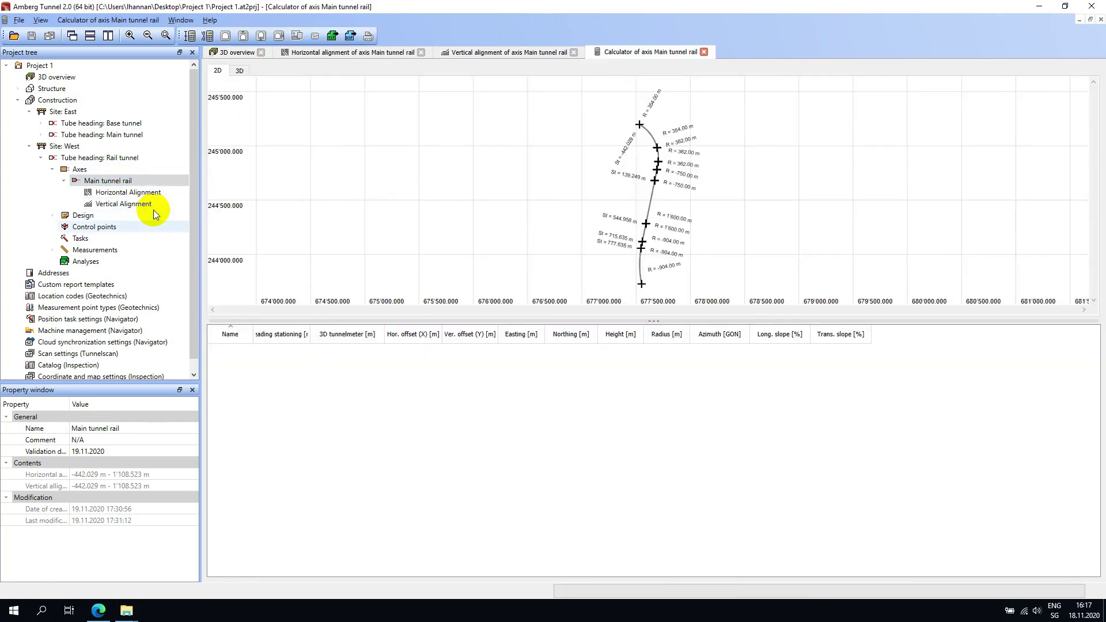
right_click(401, 378)
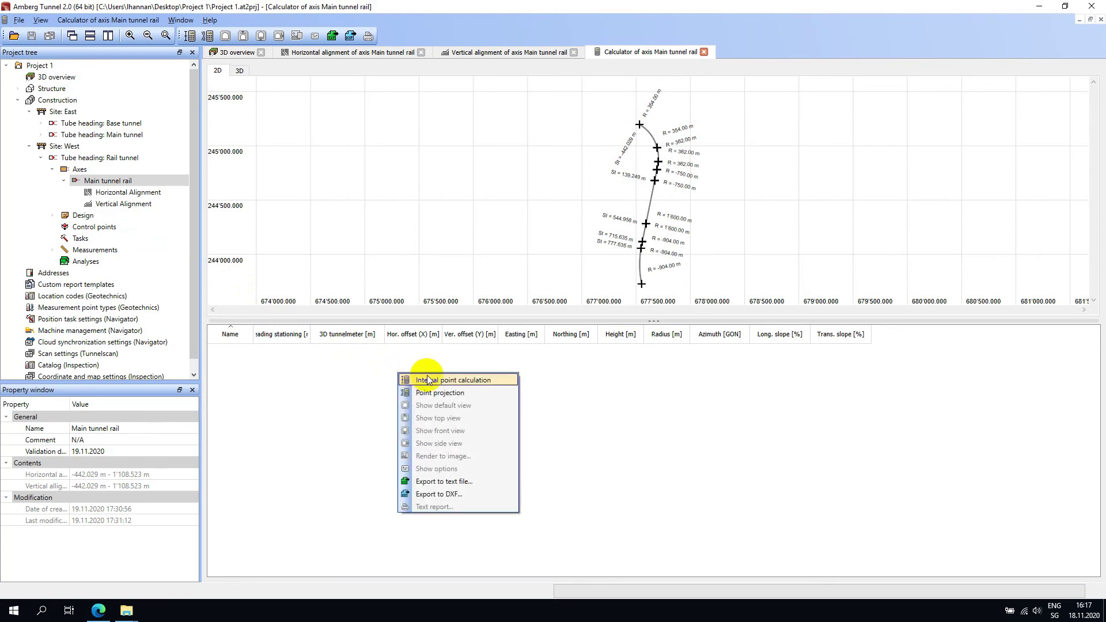
left_click(501, 382)
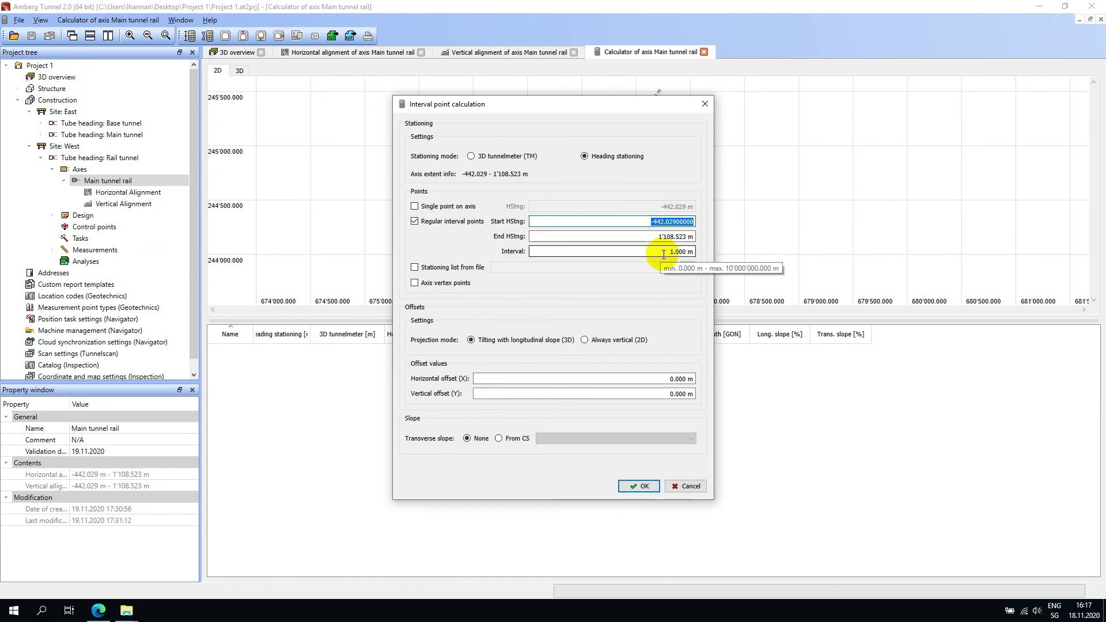
left_click(654, 486)
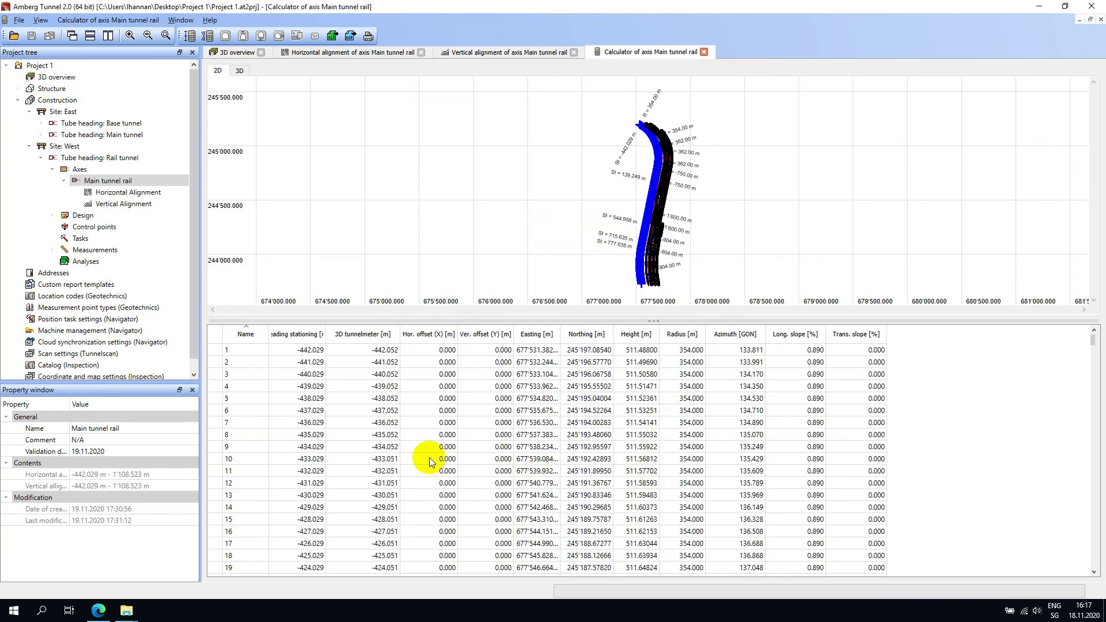
Look through the calculated interval points and check which export and report options are available for them
scroll(430, 461, "down", 2)
scroll(429, 461, "down", 10)
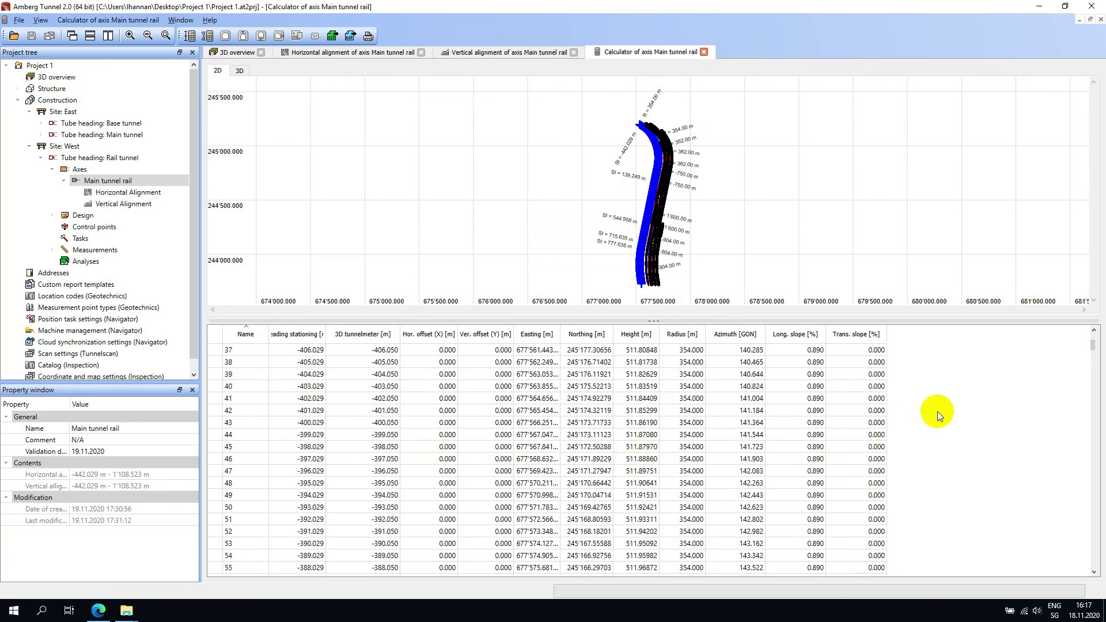
right_click(953, 401)
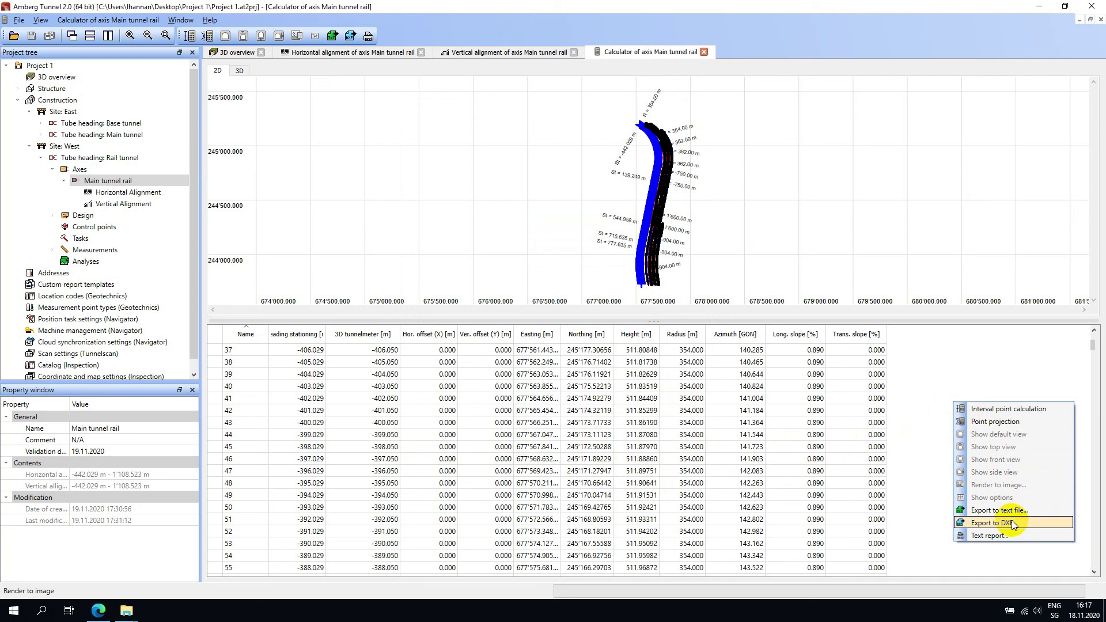
left_click(957, 367)
Project a single point with easting 677541, northing 245190 and height 354 m onto the axis, tilting with longitudinal slope, and select the resulting point
right_click(958, 366)
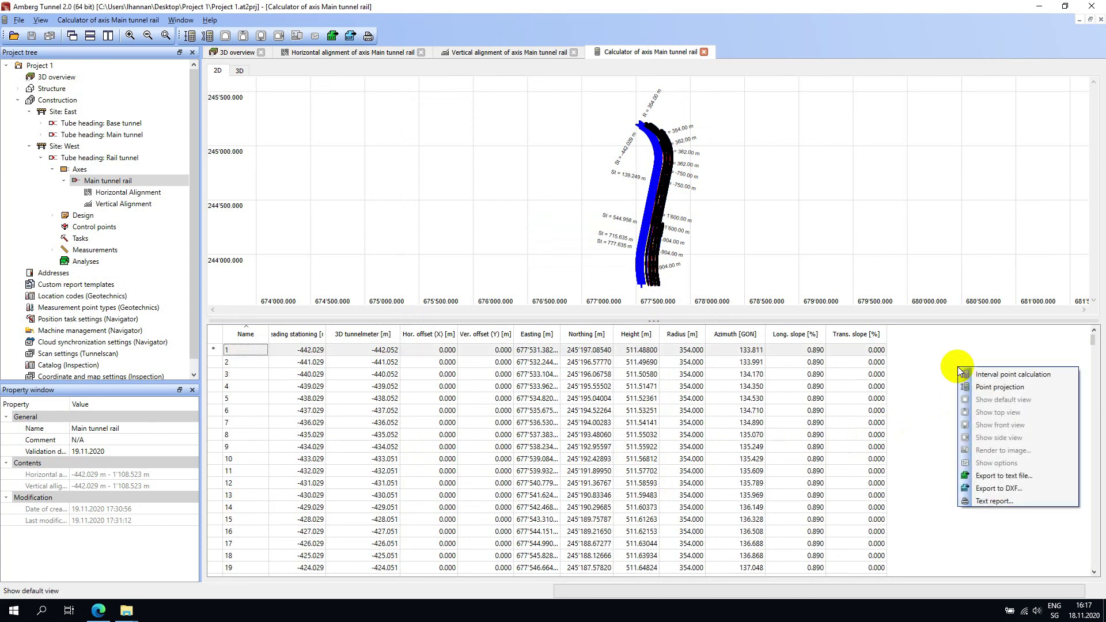
left_click(1021, 386)
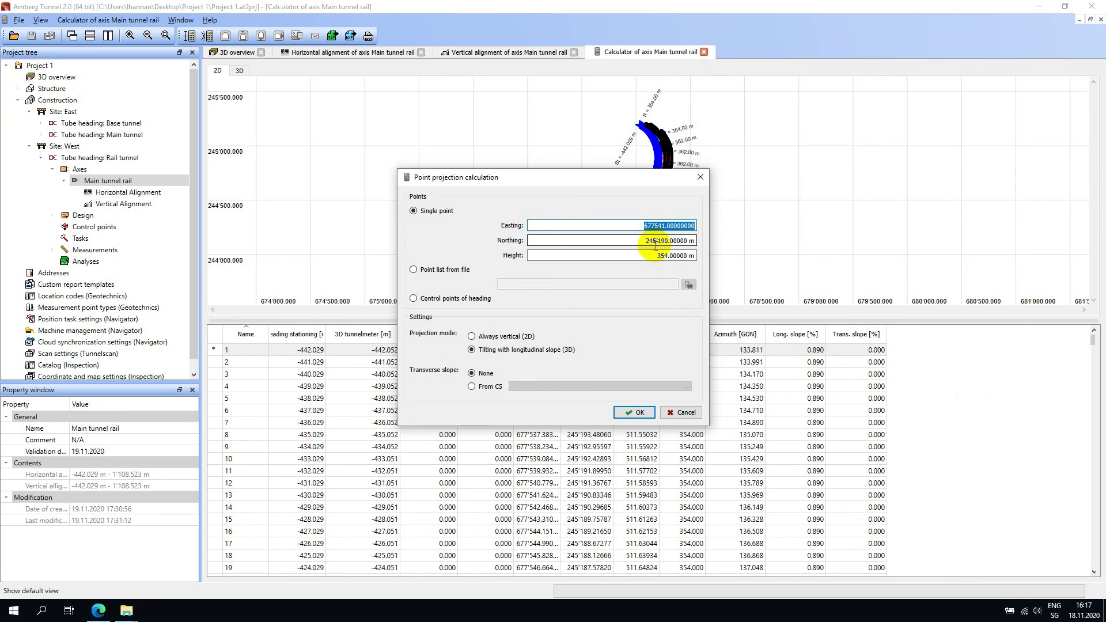
left_click(638, 412)
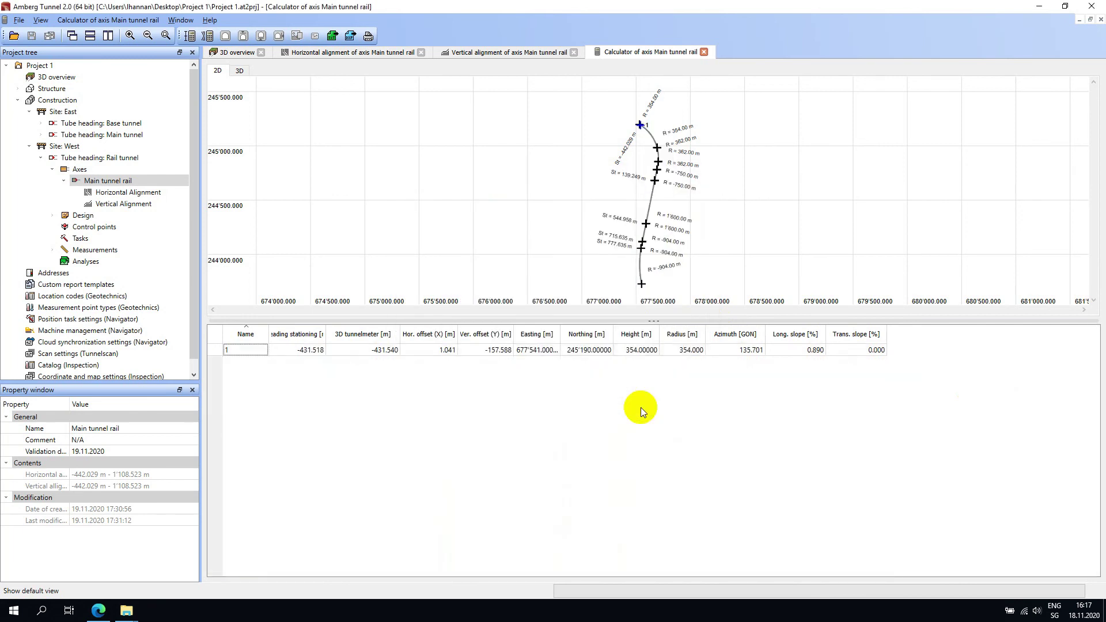
left_click(255, 351)
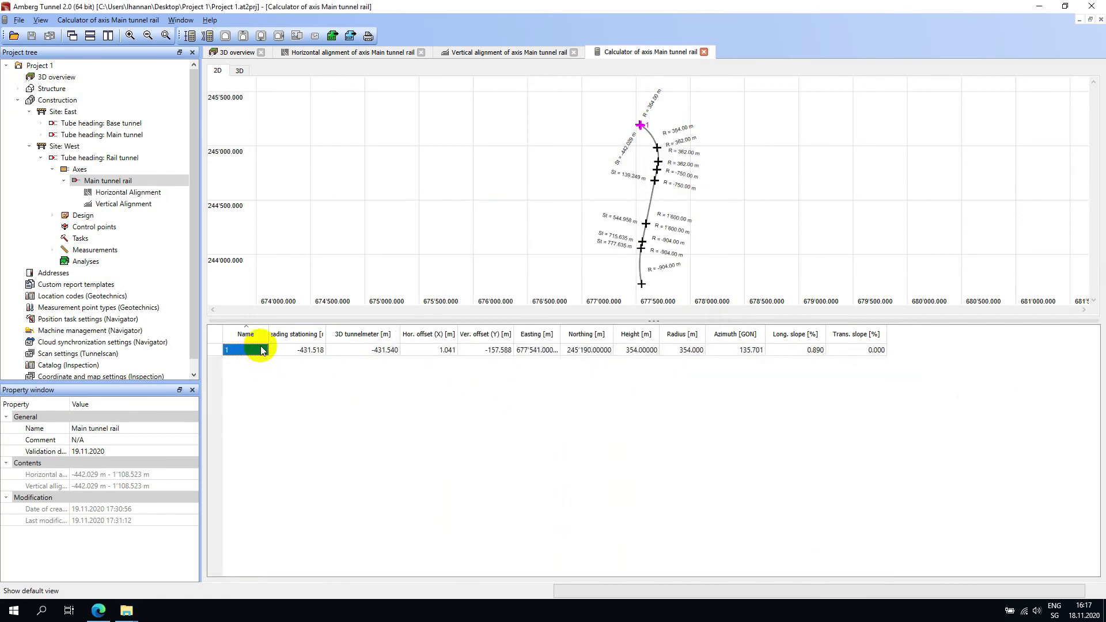